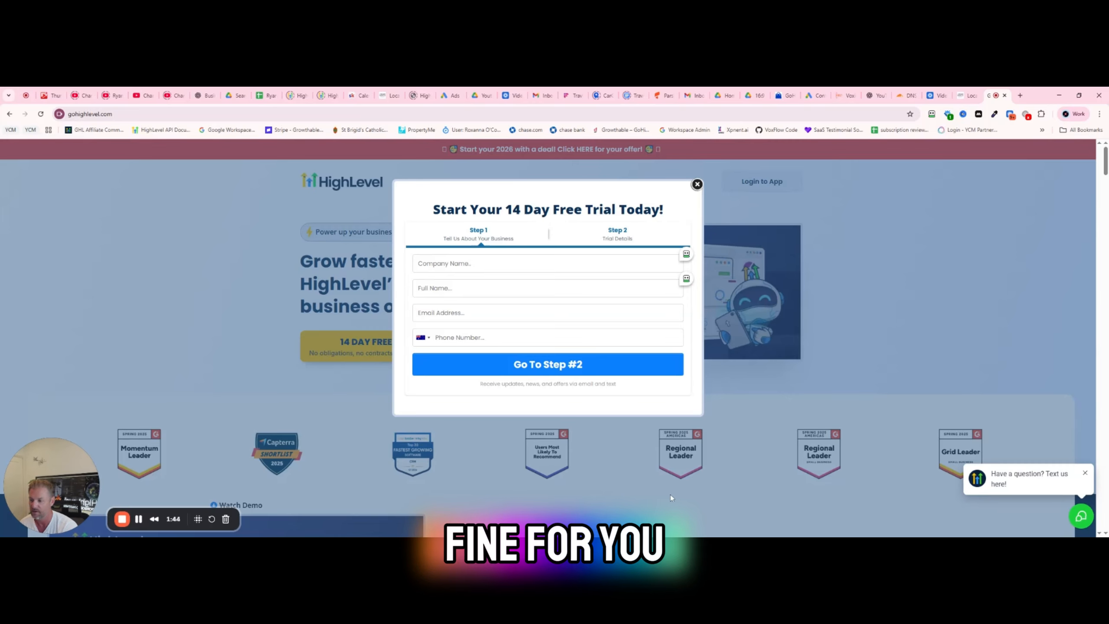
- Dismiss the free-trial sign-up form and open app.gohighlevel.com in a new tab to reach the agency launchpad
{"action": "left_click", "coordinate": [697, 184]}
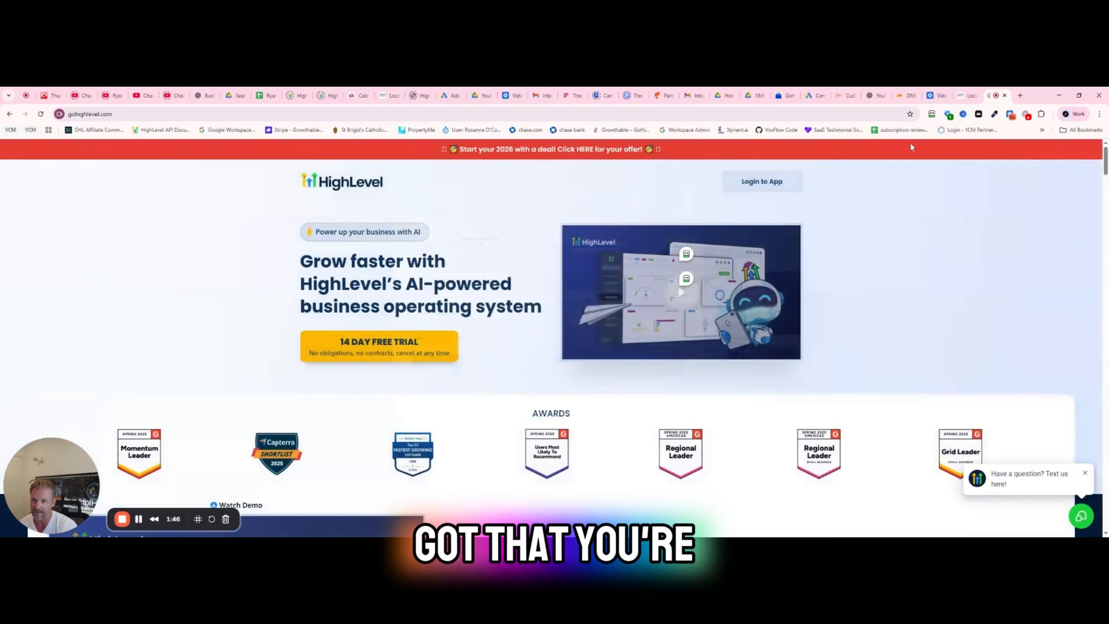
{"action": "left_click", "coordinate": [1018, 95]}
{"action": "type", "text": "app.g"}
{"action": "key", "text": "Return"}
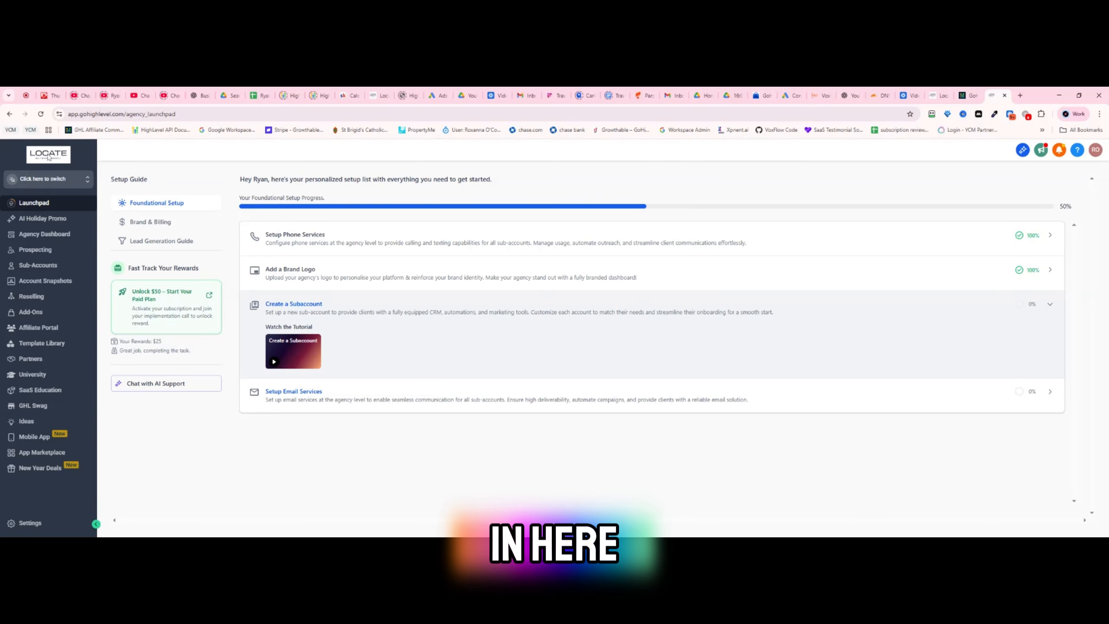
{"action": "double_click", "coordinate": [87, 114]}
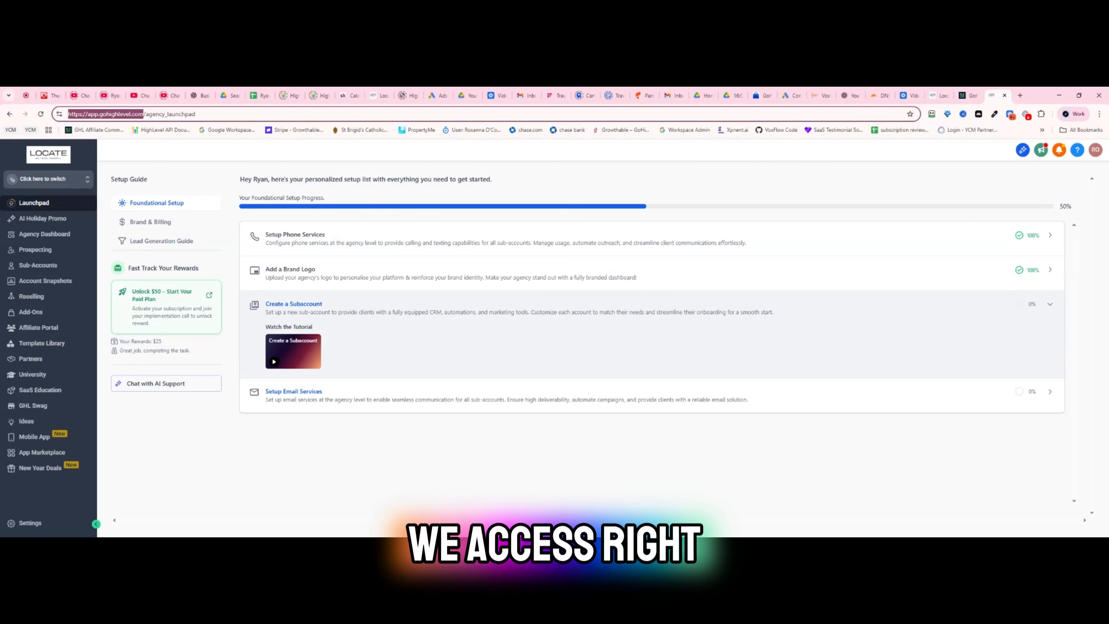
- Open the agency settings and highlight the app.gohighlevel.com domain in the page address
{"action": "left_click", "coordinate": [53, 526]}
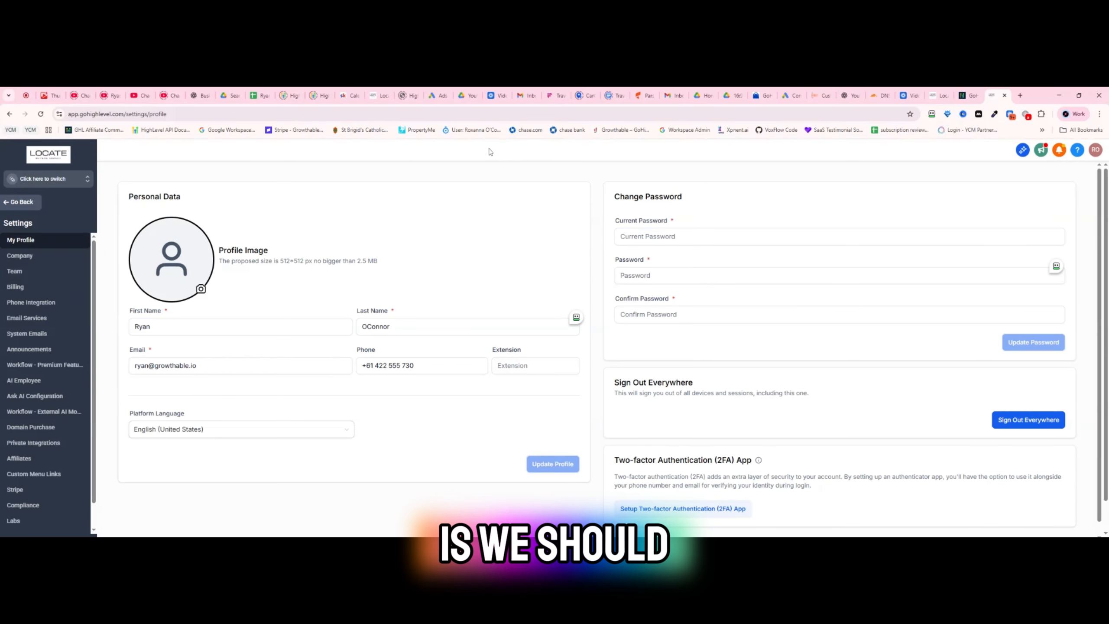
{"action": "left_click_drag", "start_coordinate": [69, 113], "coordinate": [143, 113]}
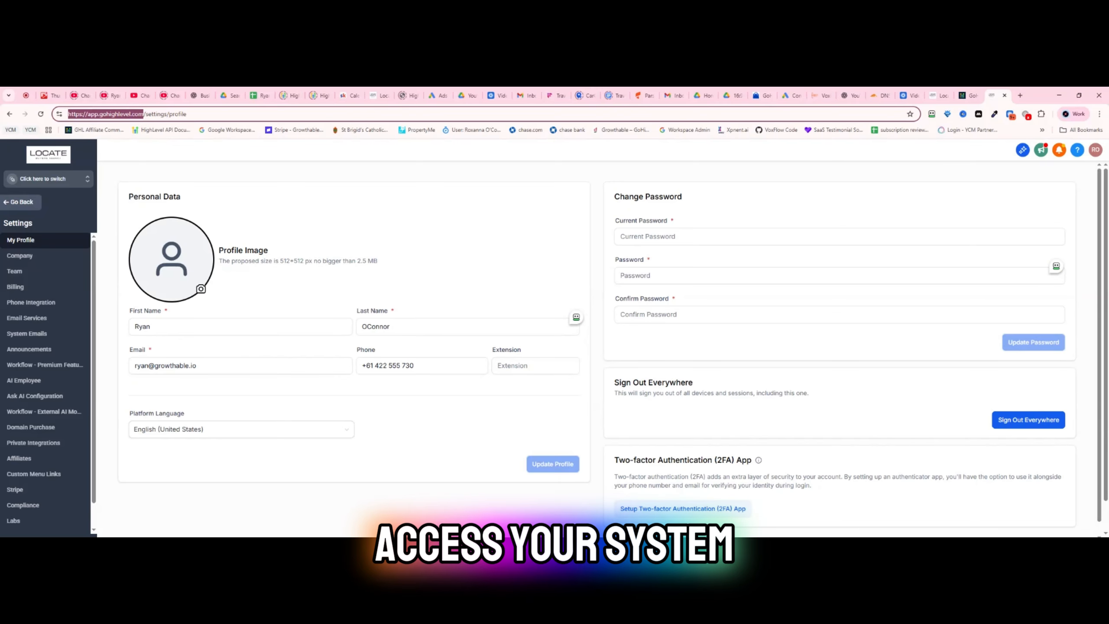
{"action": "key", "text": "ctrl+t"}
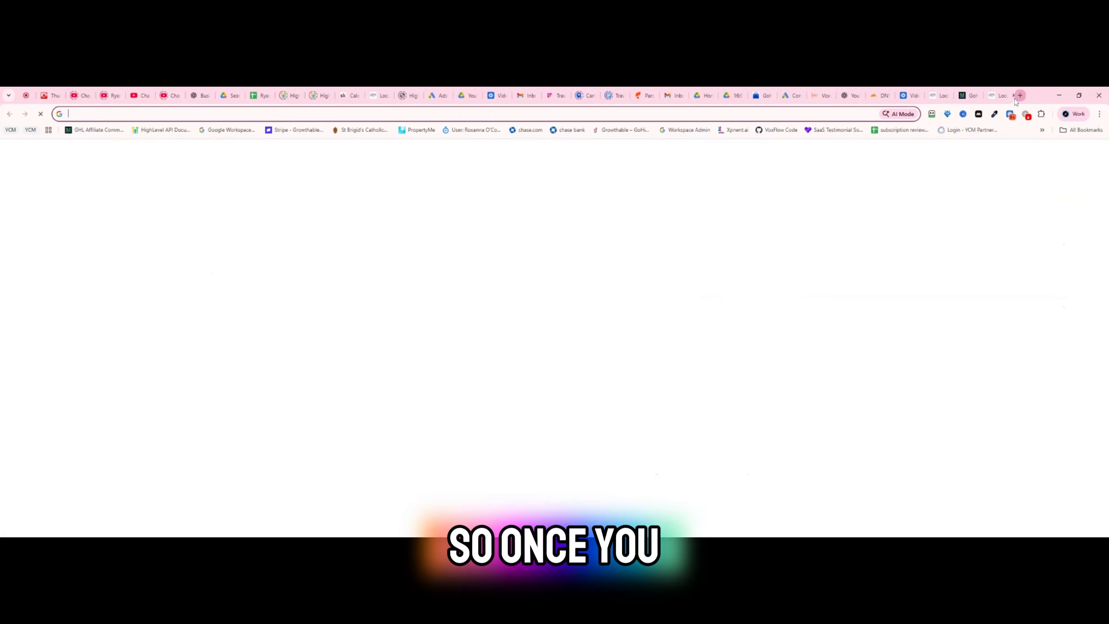
{"action": "type", "text": "app.gohighlevel.com/settings/profile"}
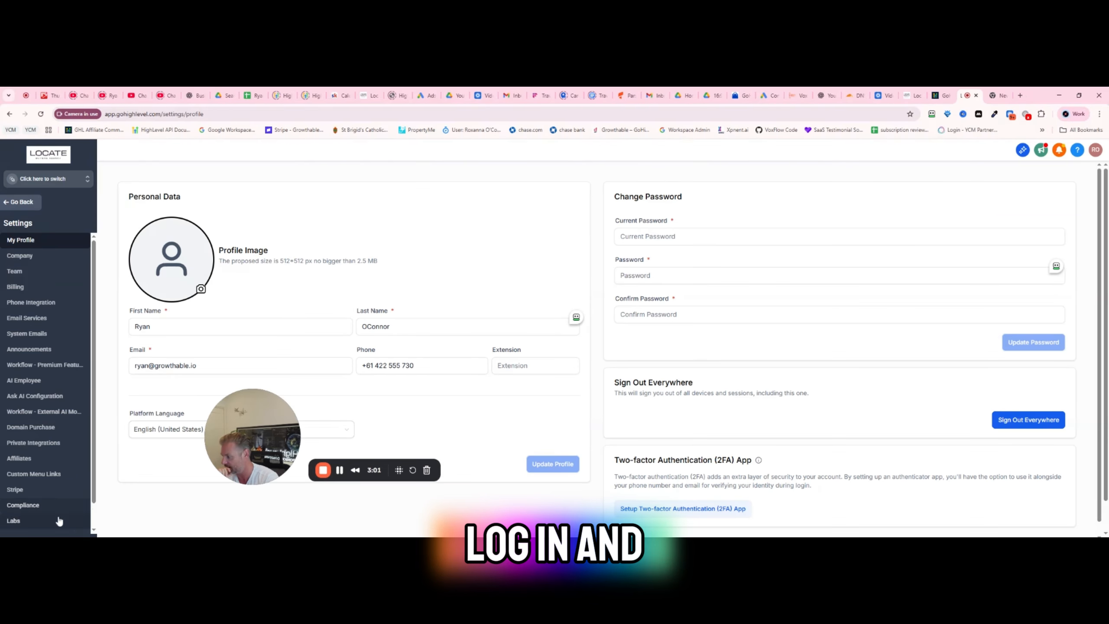
- Open the company's whitelabel settings at the Domains section
{"action": "left_click", "coordinate": [19, 255]}
{"action": "left_click", "coordinate": [178, 215]}
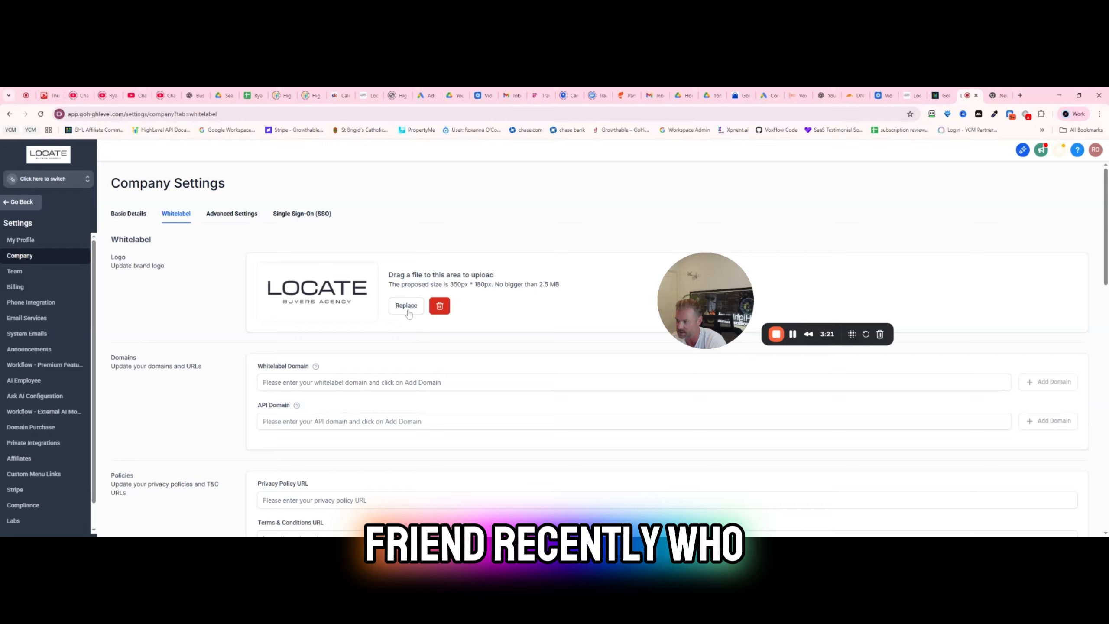
{"action": "scroll", "coordinate": [289, 284], "scroll_direction": "down", "scroll_amount": 3}
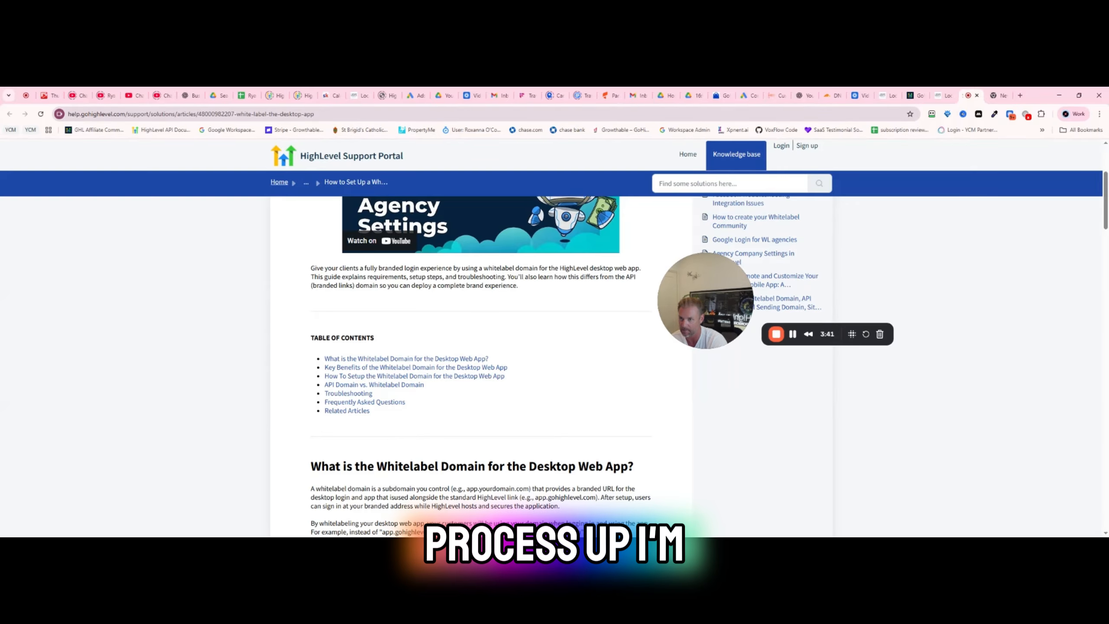
- Switch to Cloudflare and view the DNS records of voxility.ai
{"action": "left_click", "coordinate": [826, 95]}
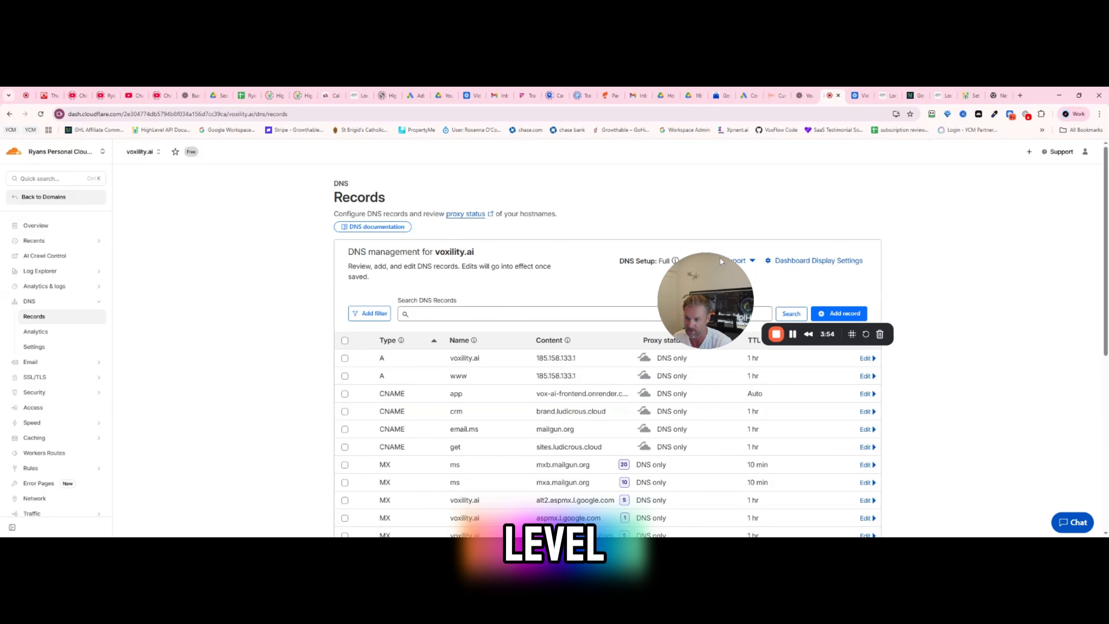
{"action": "left_click_drag", "start_coordinate": [720, 259], "coordinate": [877, 153]}
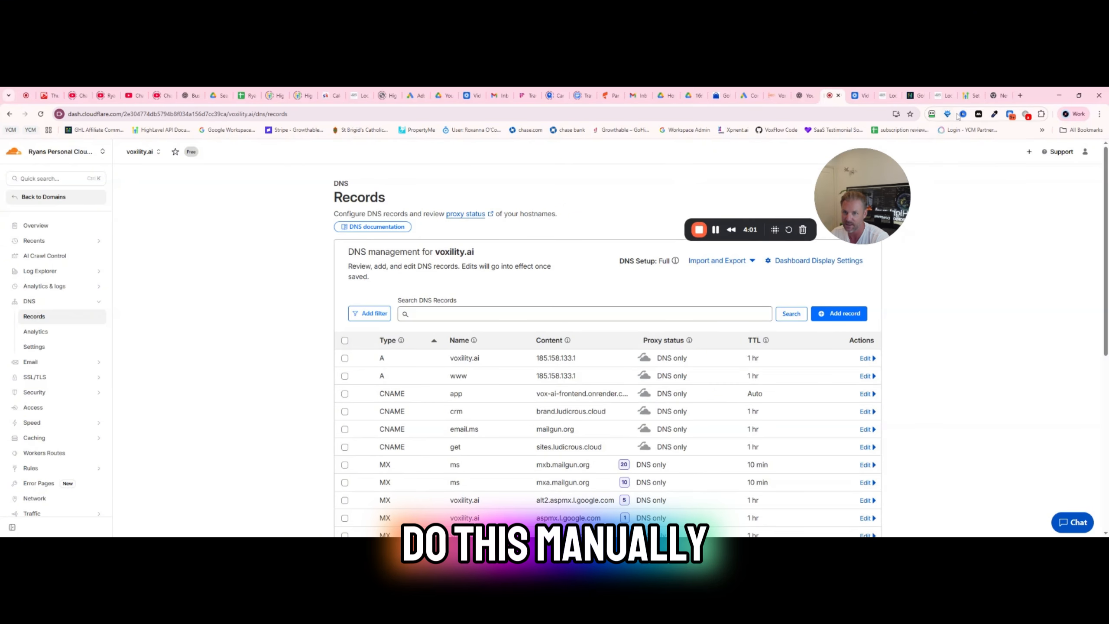
- Back in HighLevel, start adding crm.voxility.ai as the whitelabel domain with manual records and copy the required CNAME value
{"action": "left_click", "coordinate": [943, 95]}
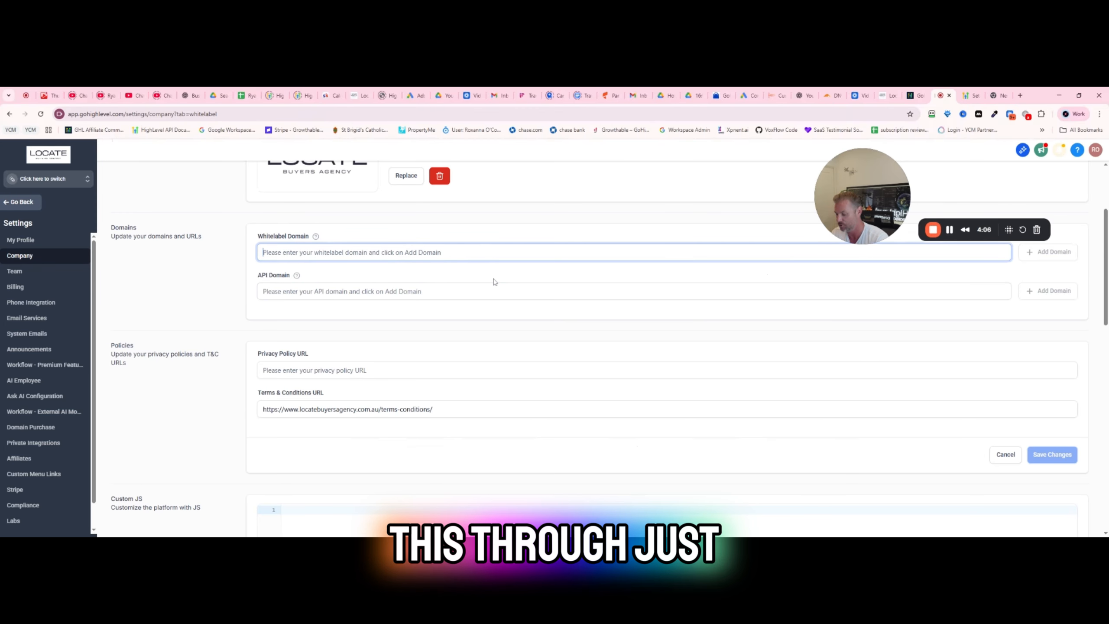
{"action": "type", "text": "crm."}
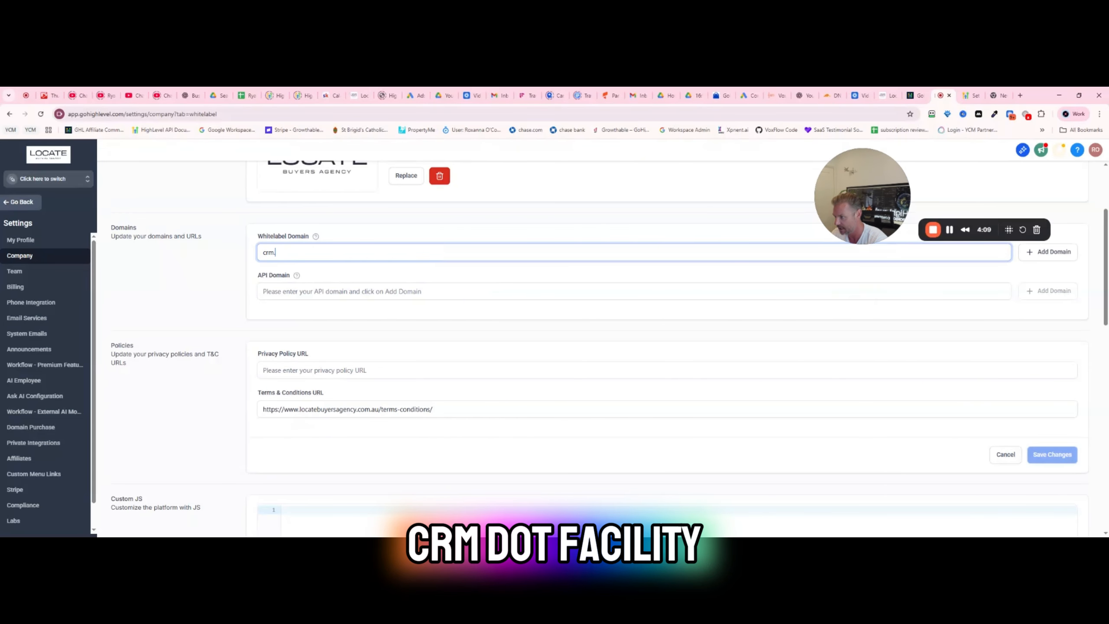
{"action": "type", "text": "voxility.ai"}
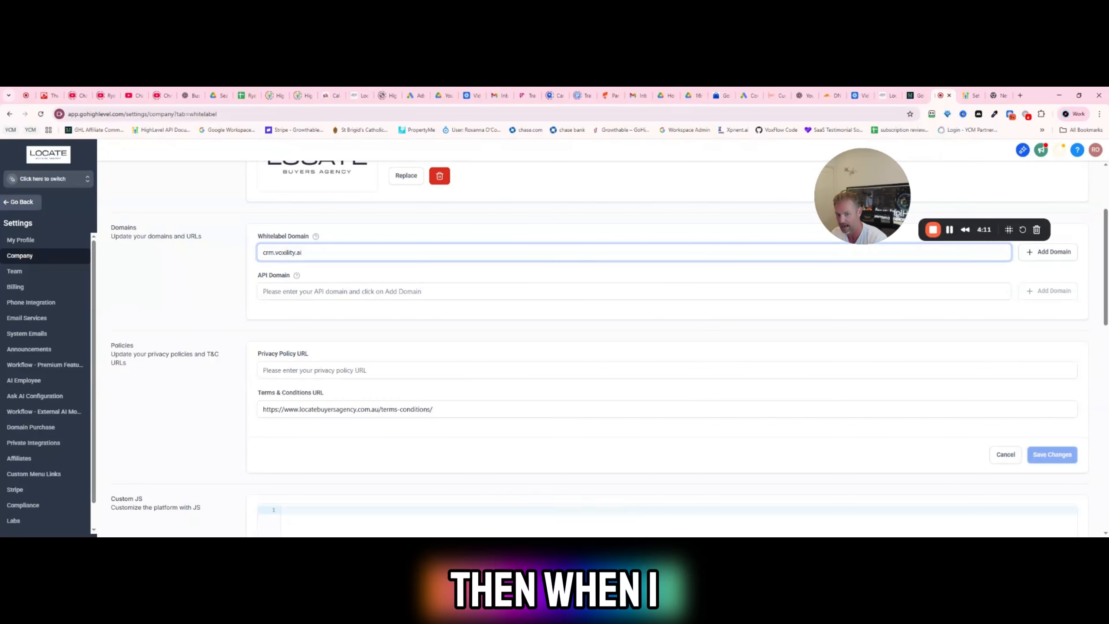
{"action": "left_click", "coordinate": [1053, 252]}
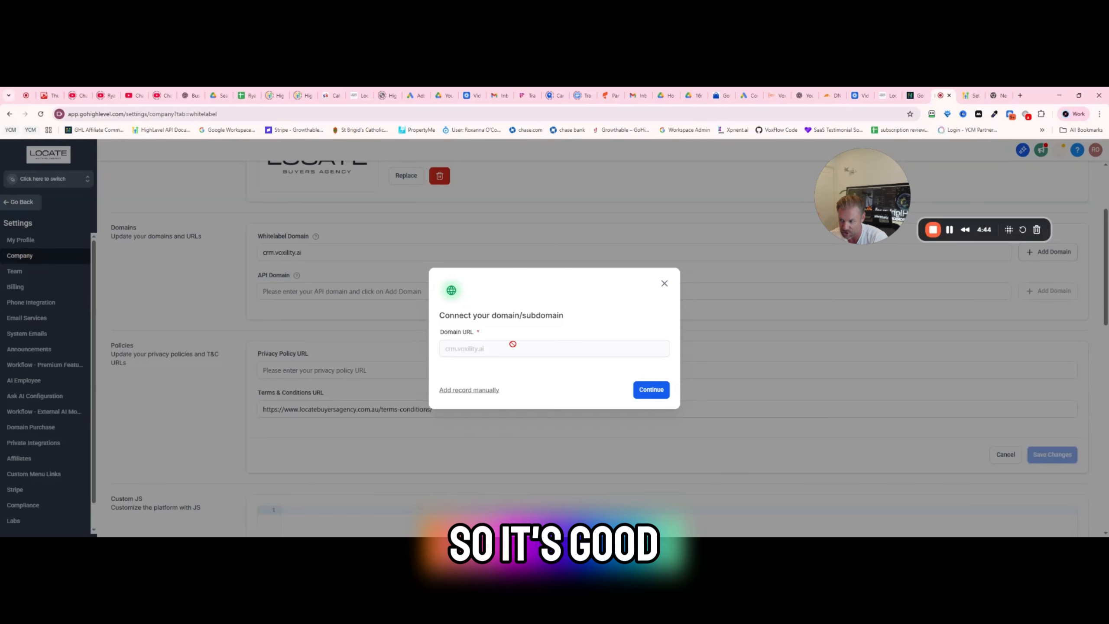
{"action": "left_click", "coordinate": [456, 389]}
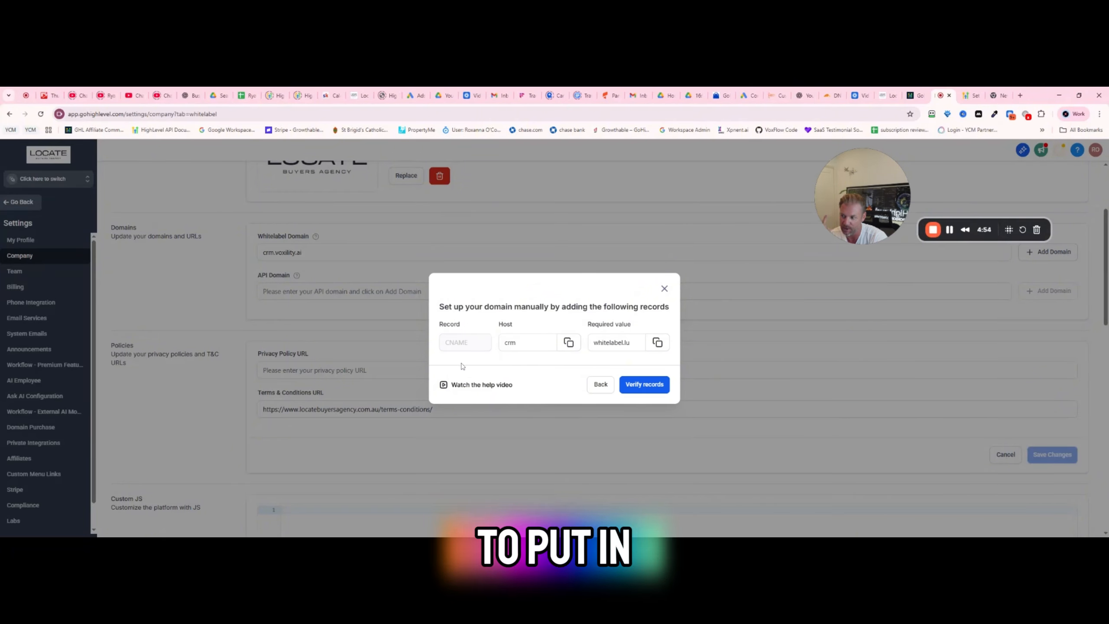
{"action": "left_click", "coordinate": [513, 339]}
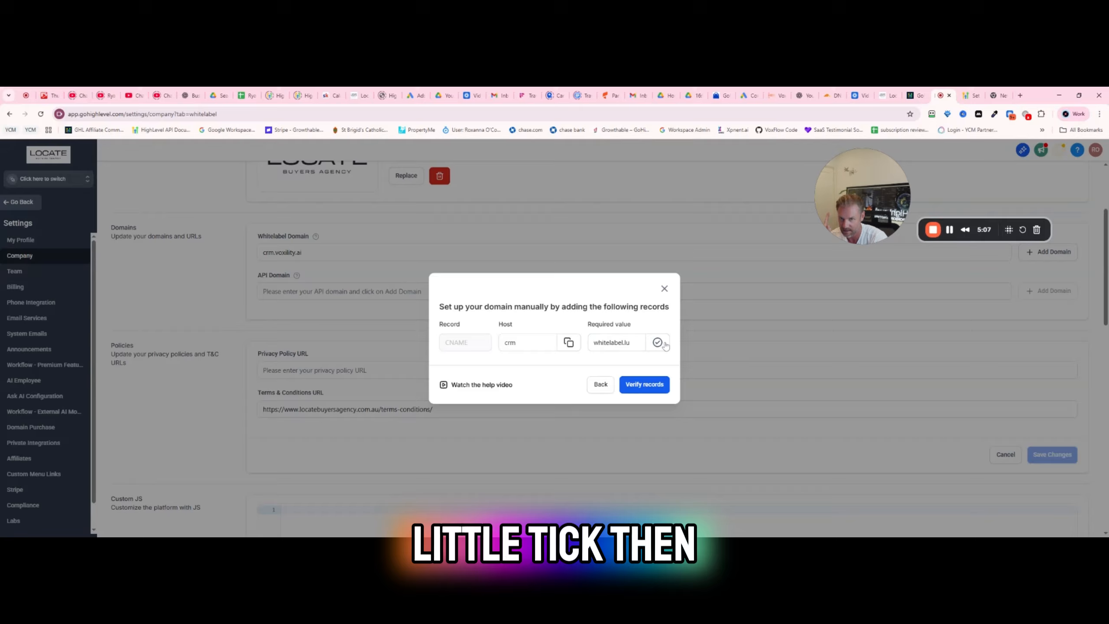
- In Cloudflare, start a new CNAME record for voxility.ai with the name banana
{"action": "left_click", "coordinate": [829, 95]}
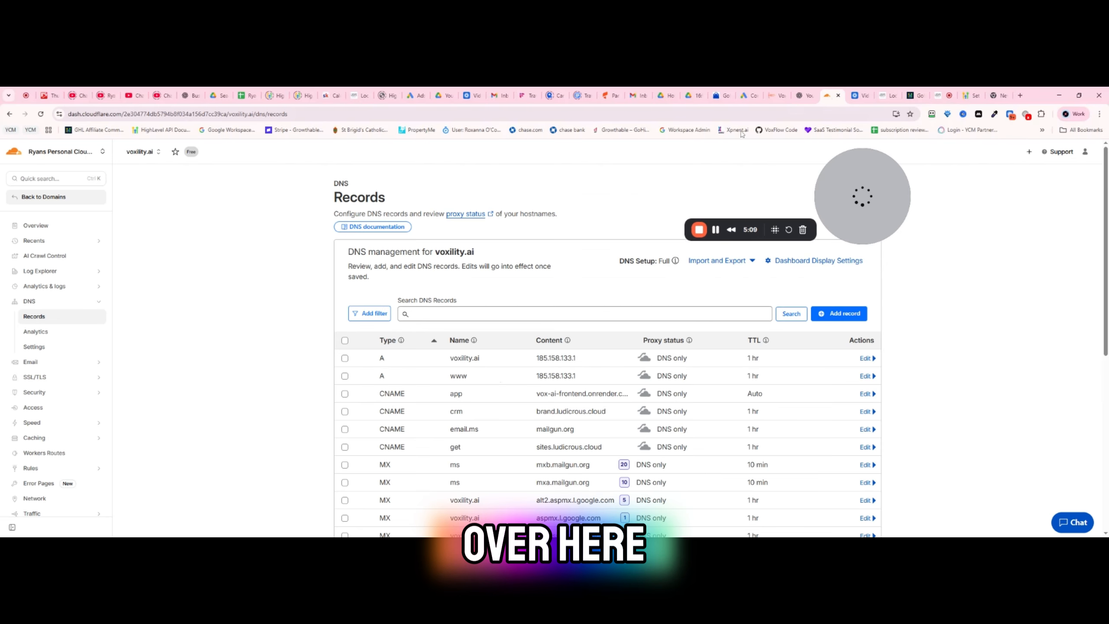
{"action": "left_click", "coordinate": [839, 313]}
{"action": "left_click", "coordinate": [374, 380]}
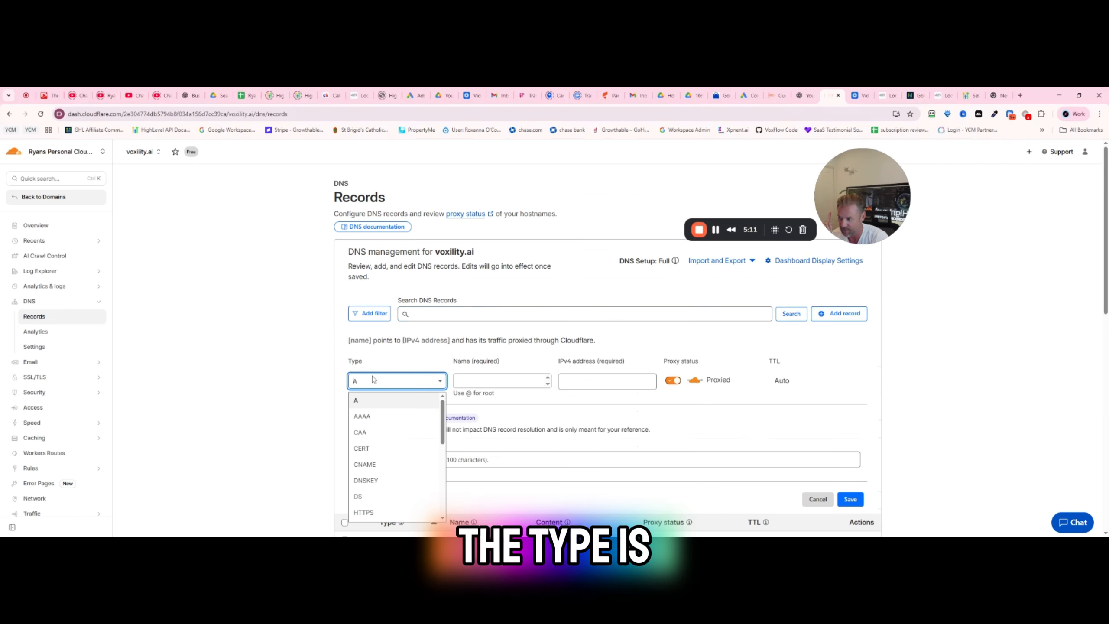
{"action": "left_click", "coordinate": [388, 465]}
{"action": "left_click", "coordinate": [486, 380]}
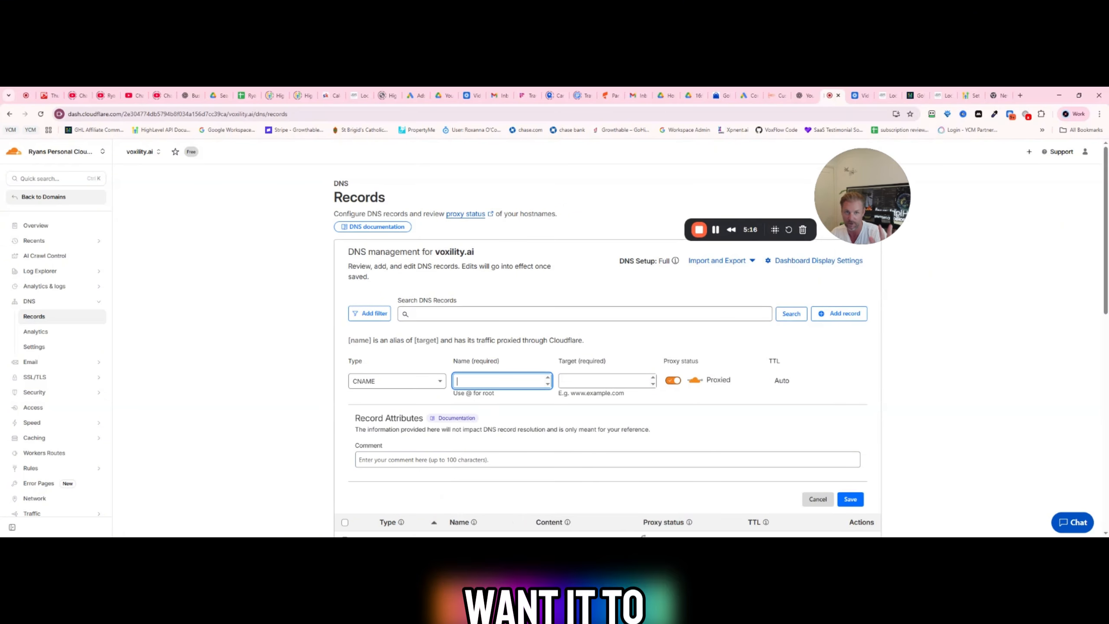
{"action": "type", "text": "banana"}
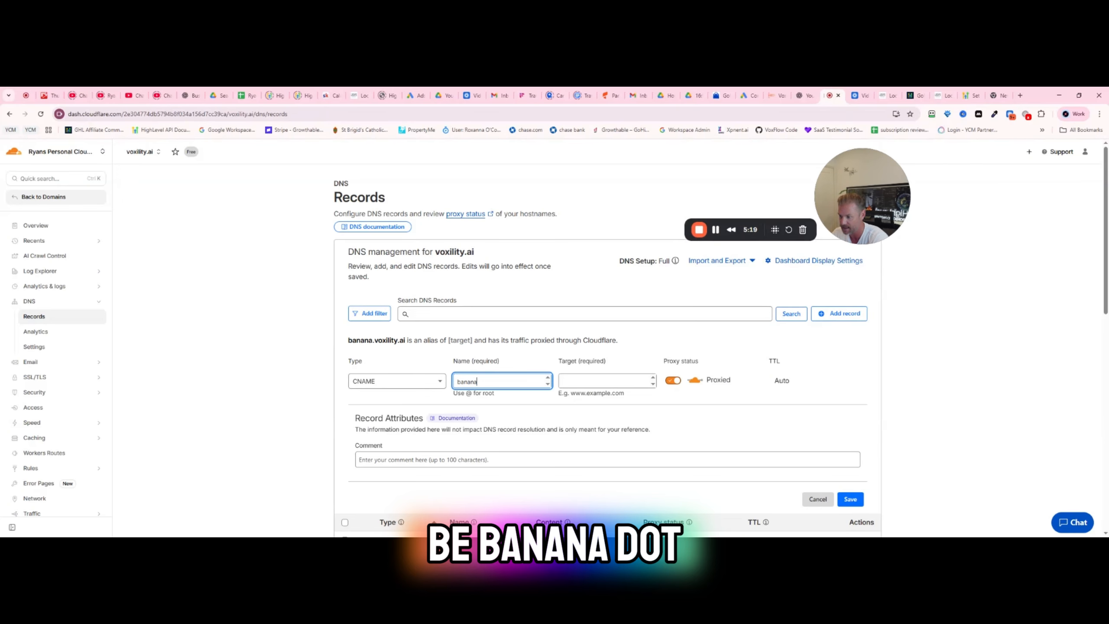
{"action": "type", "text": "."}
{"action": "key", "text": "BackSpace"}
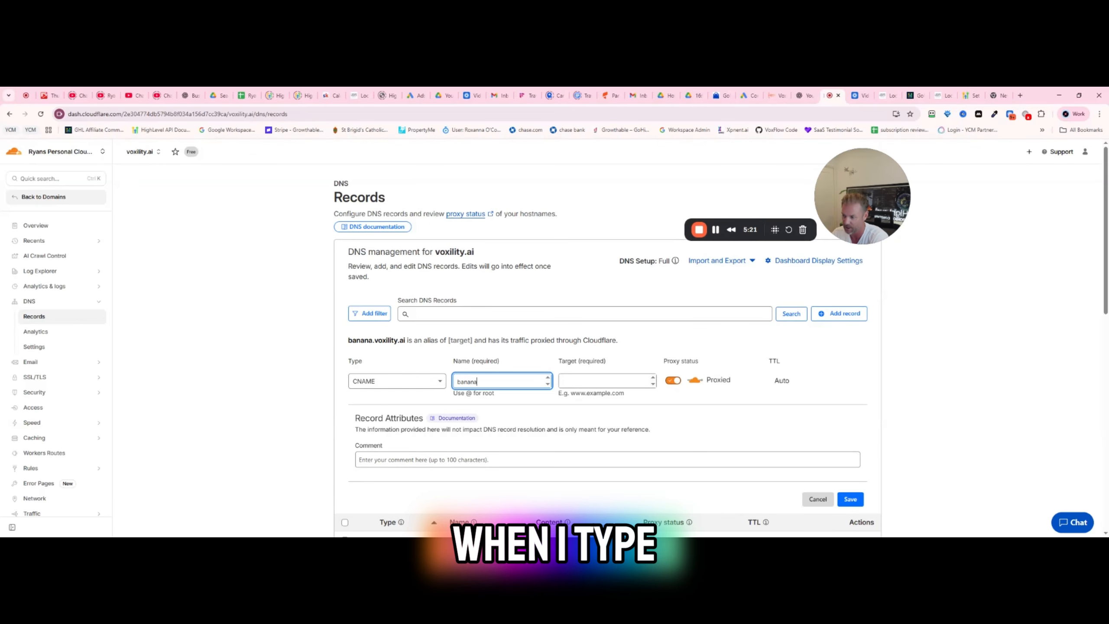
- Set the new CNAME record's target to whitelabel.ludicrous.cloud and its proxy status to DNS only
{"action": "key", "text": "Tab"}
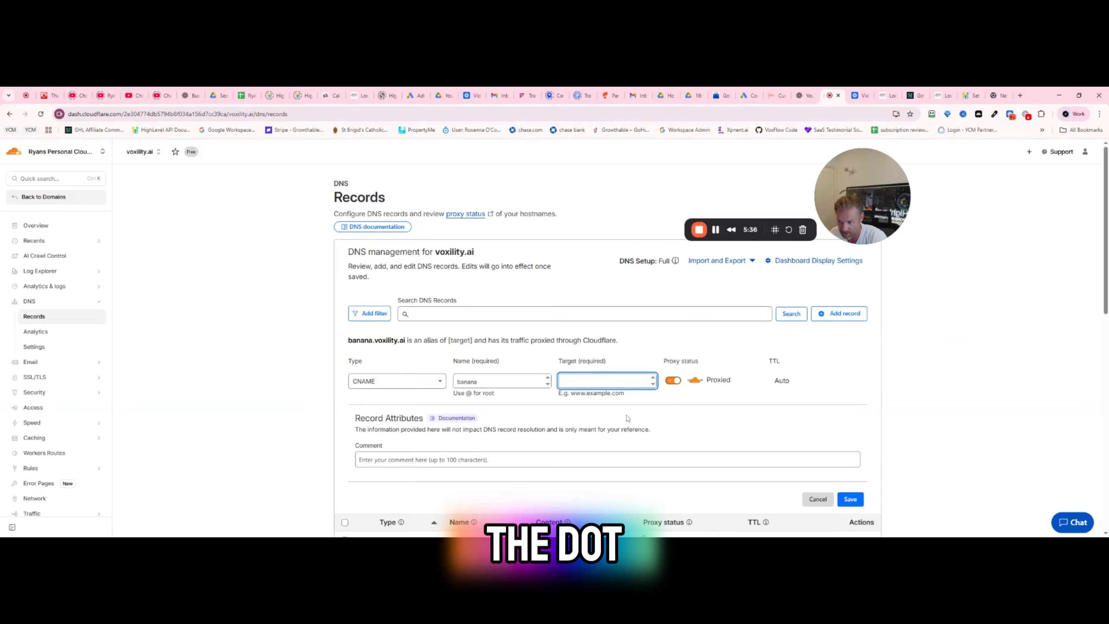
{"action": "type", "text": "whitelabel.ludicrous.cloud"}
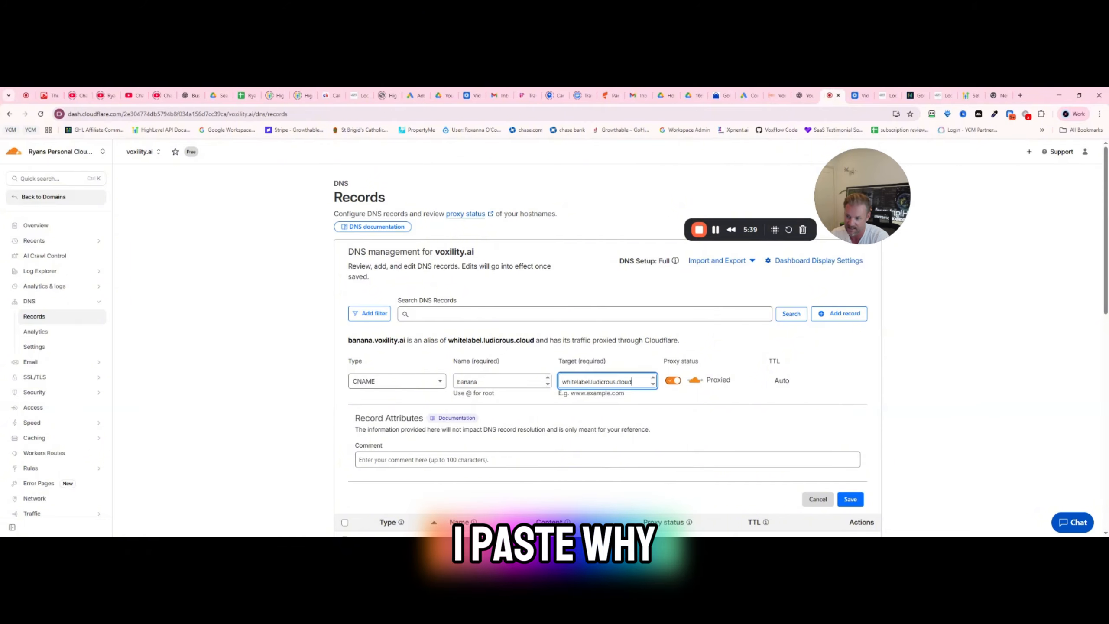
{"action": "left_click", "coordinate": [671, 380]}
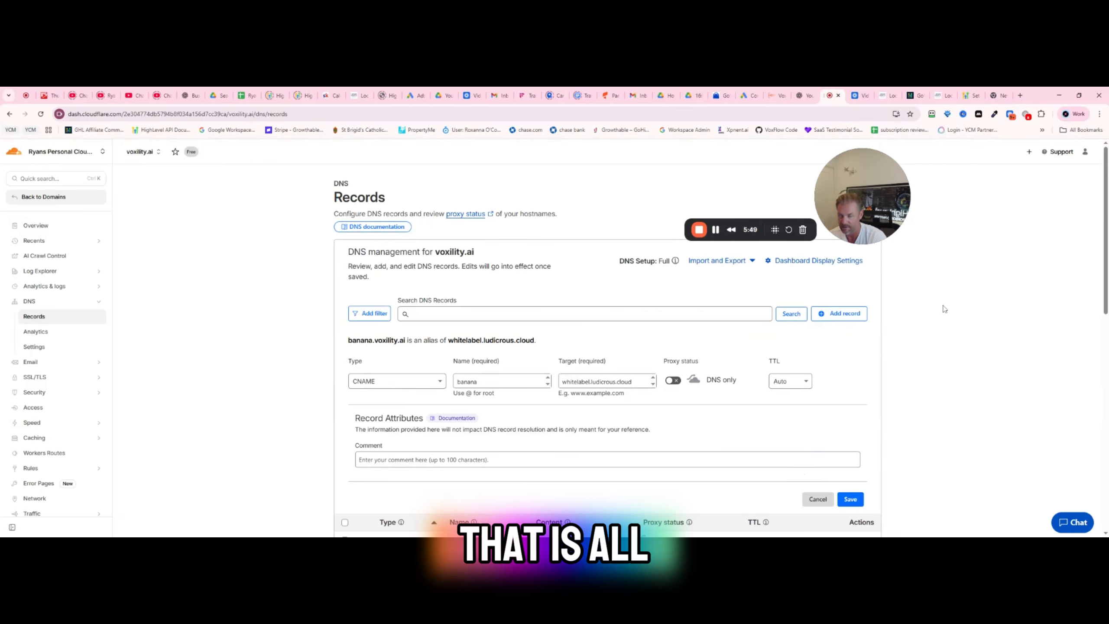
- Open the whitelabelled site app.funnl.me in a separate browser tab
{"action": "left_click", "coordinate": [999, 95]}
{"action": "left_click", "coordinate": [275, 114]}
{"action": "type", "text": "app.app"}
{"action": "key", "text": "BackSpace"}
{"action": "key", "text": "BackSpace"}
{"action": "key", "text": "BackSpace"}
{"action": "key", "text": "BackSpace"}
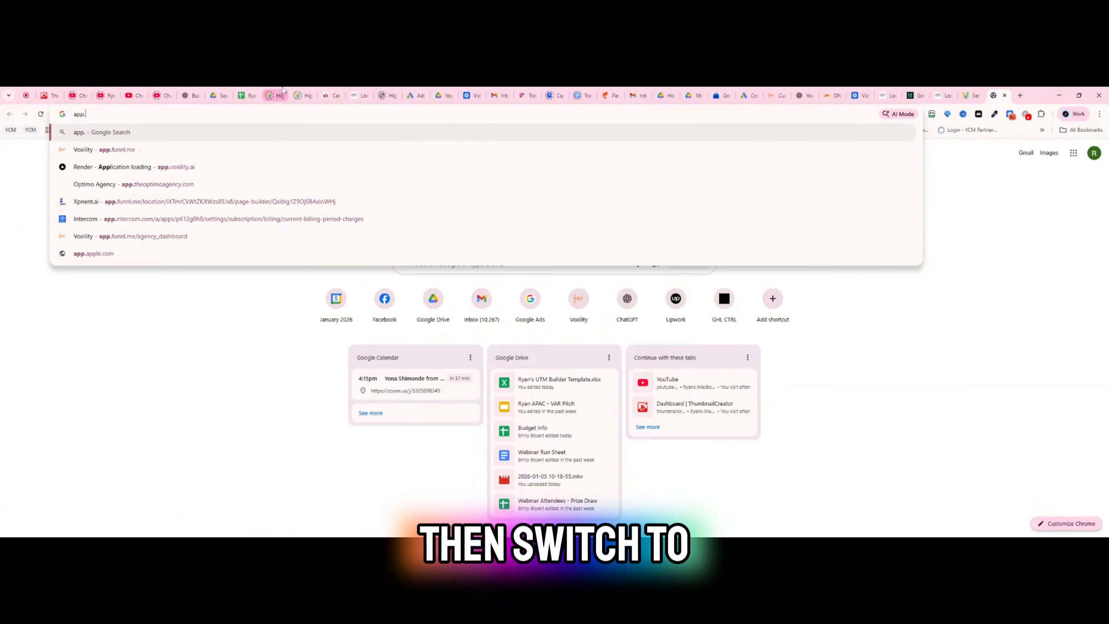
{"action": "type", "text": ".funnl.me"}
{"action": "key", "text": "Return"}
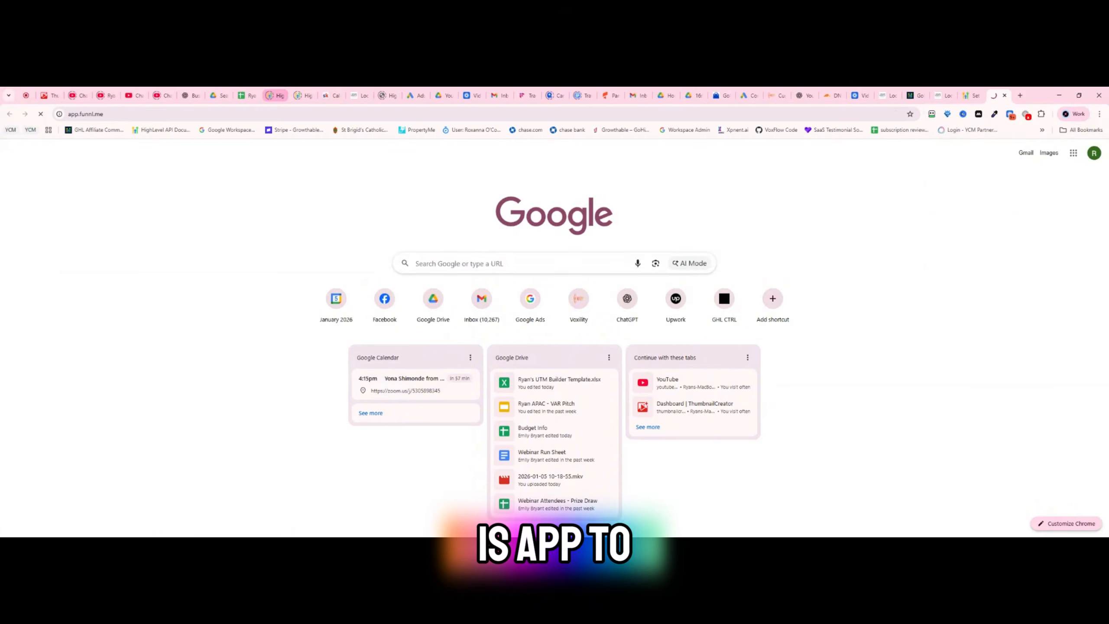
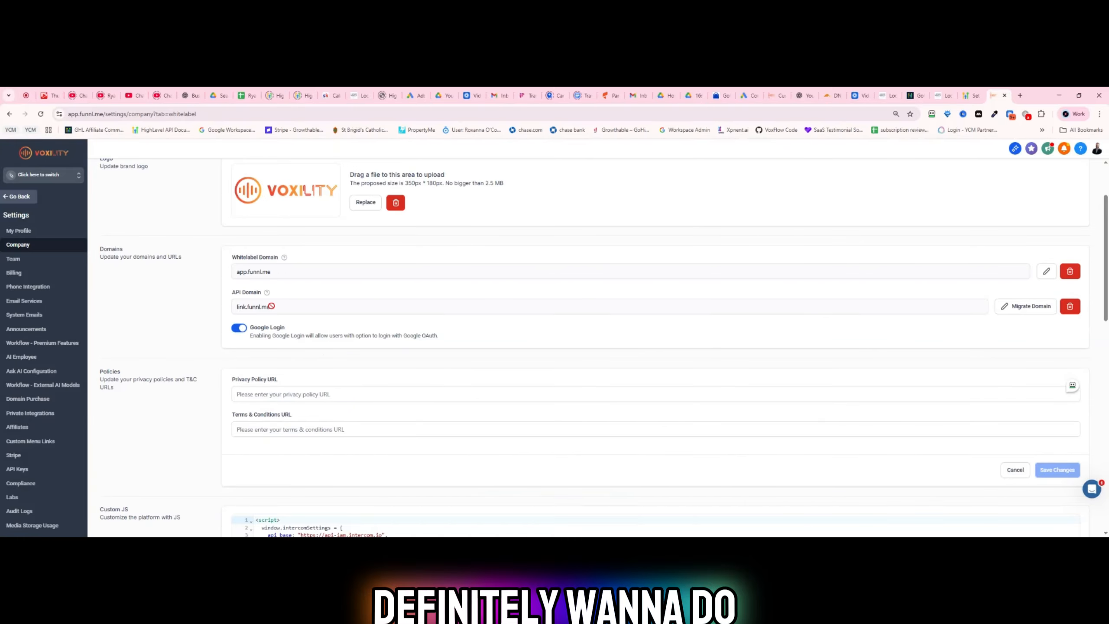
- Open the API Domain help article and read through it to locate the CNAME target given for manual configuration
{"action": "mouse_move", "coordinate": [268, 296]}
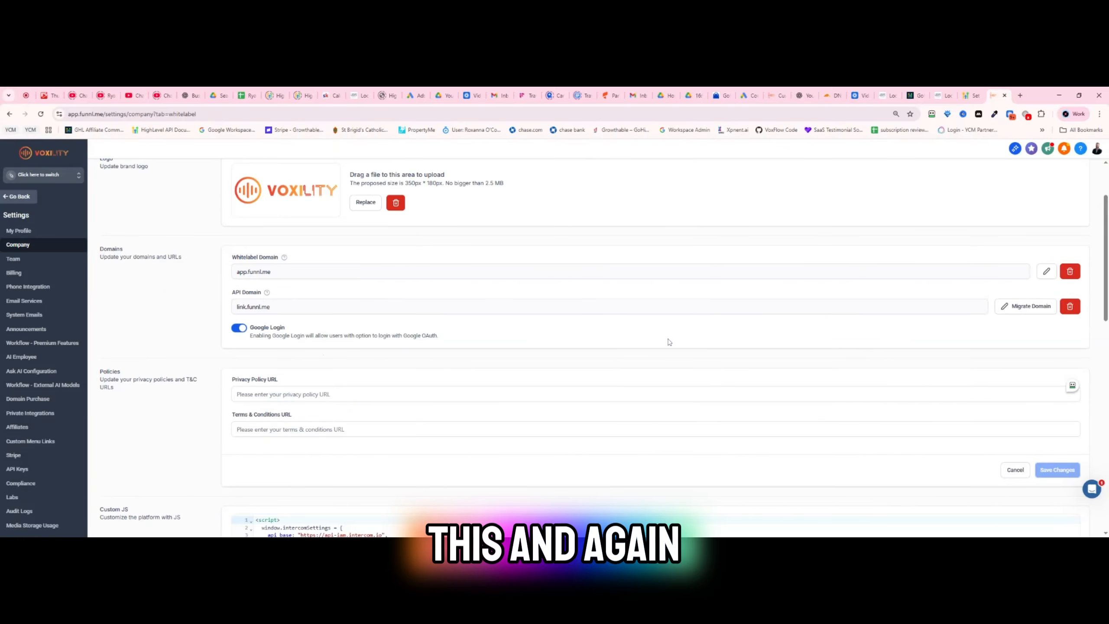
{"action": "left_click", "coordinate": [267, 297]}
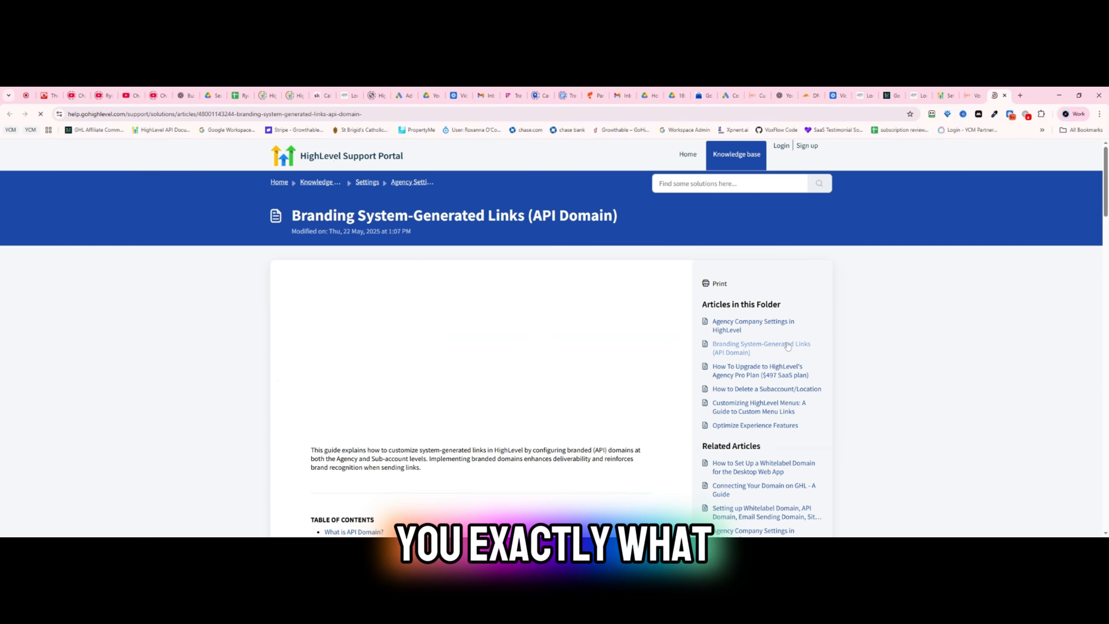
{"action": "scroll", "coordinate": [869, 195], "scroll_direction": "down", "scroll_amount": 3}
{"action": "scroll", "coordinate": [509, 353], "scroll_direction": "down", "scroll_amount": 5}
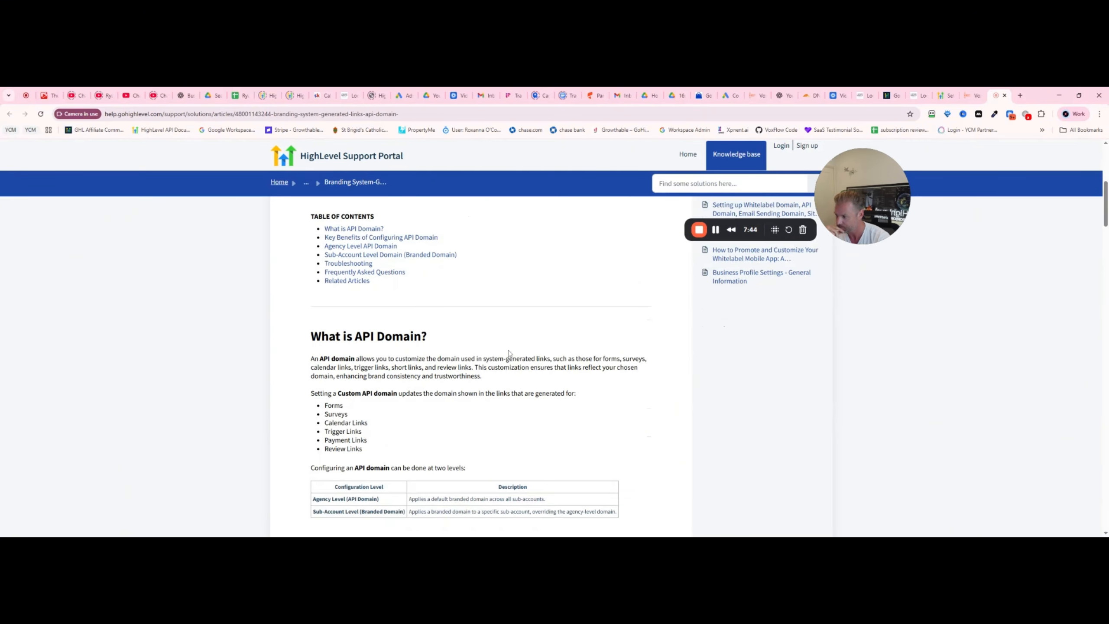
{"action": "scroll", "coordinate": [509, 353], "scroll_direction": "down", "scroll_amount": 4}
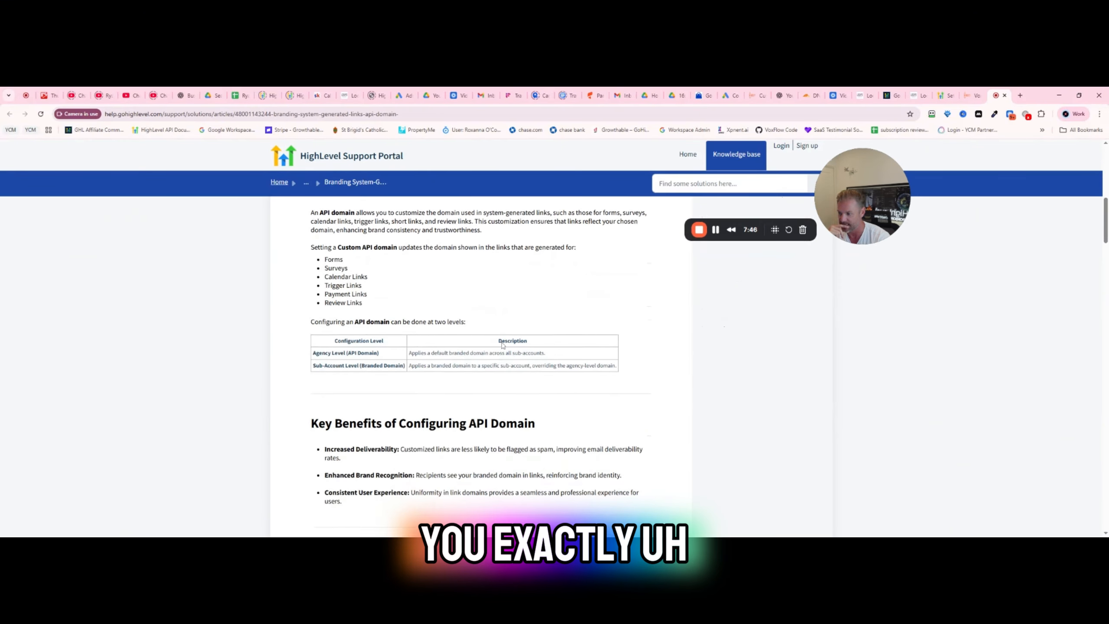
{"action": "scroll", "coordinate": [497, 346], "scroll_direction": "down", "scroll_amount": 8}
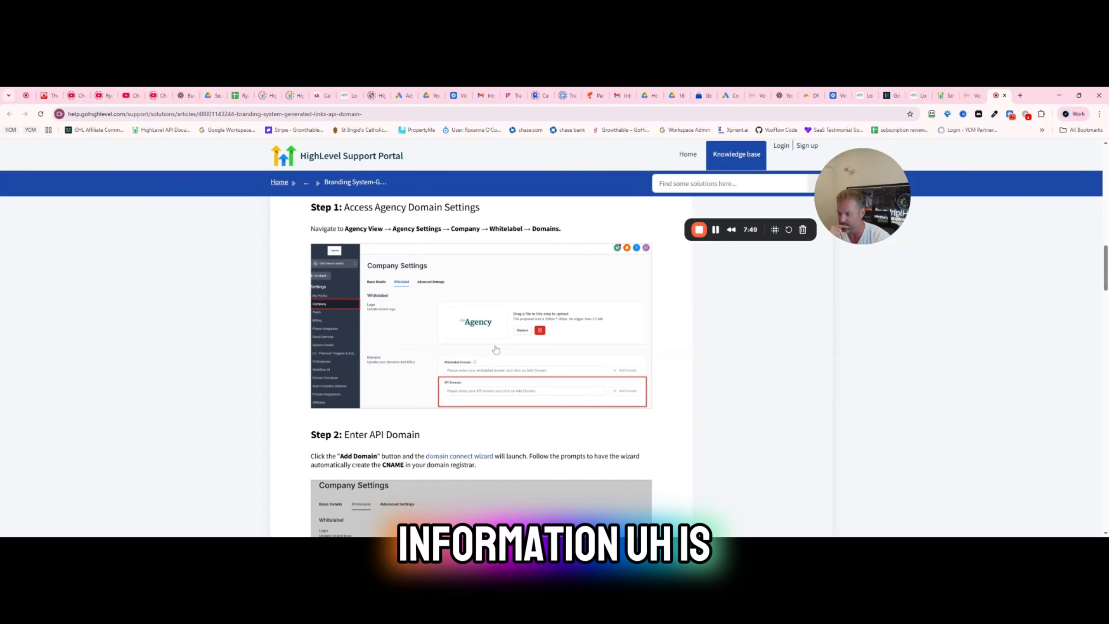
{"action": "scroll", "coordinate": [496, 347], "scroll_direction": "down", "scroll_amount": 4}
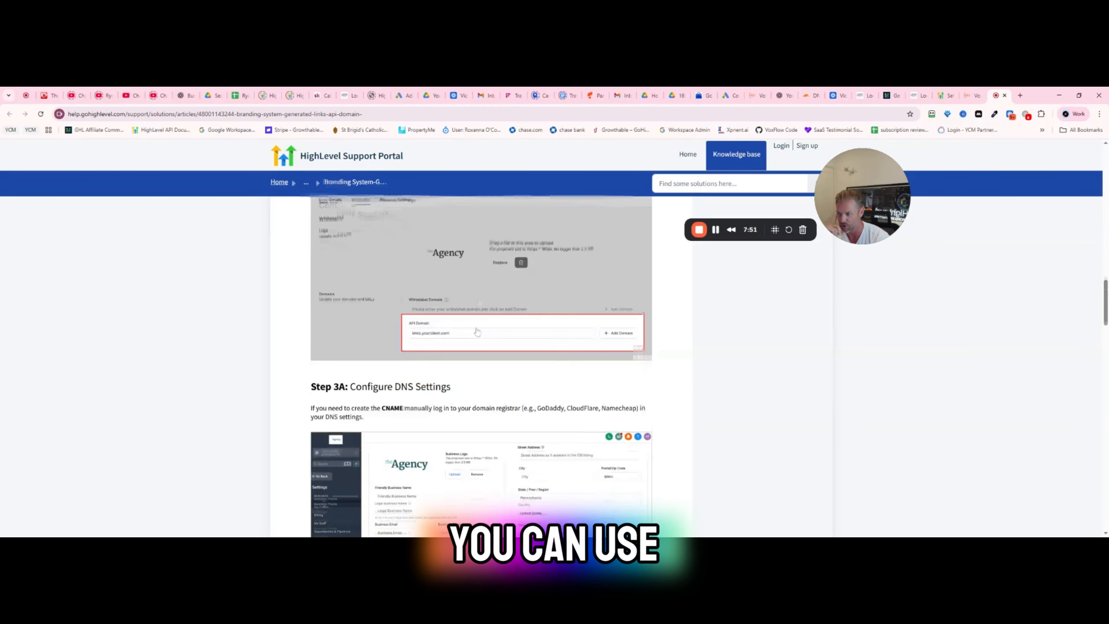
{"action": "scroll", "coordinate": [473, 322], "scroll_direction": "down", "scroll_amount": 3}
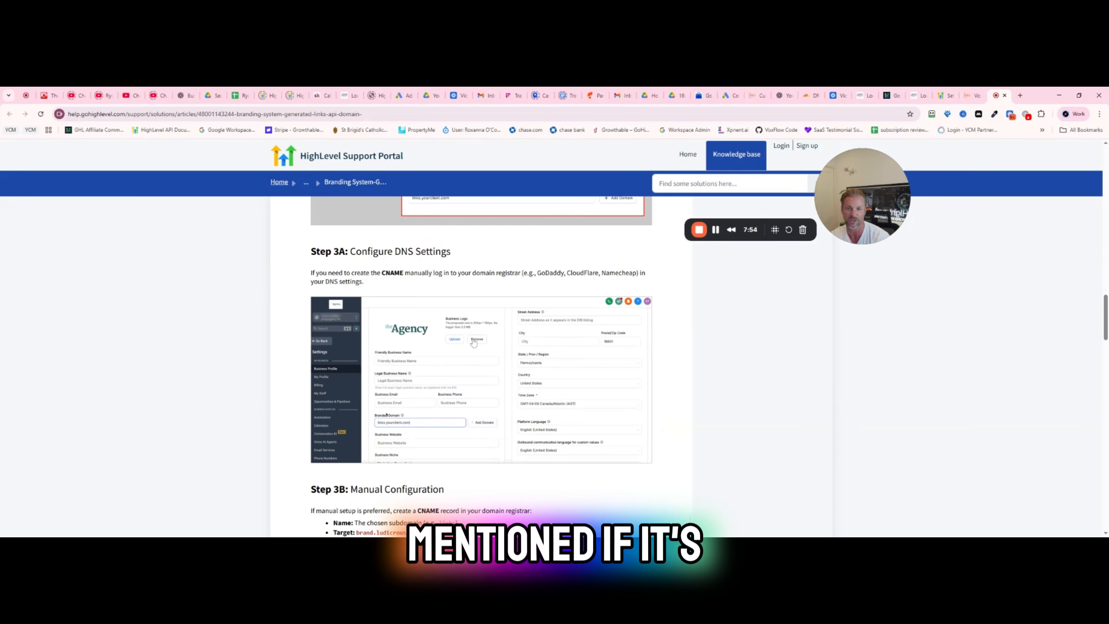
{"action": "scroll", "coordinate": [473, 294], "scroll_direction": "down", "scroll_amount": 3}
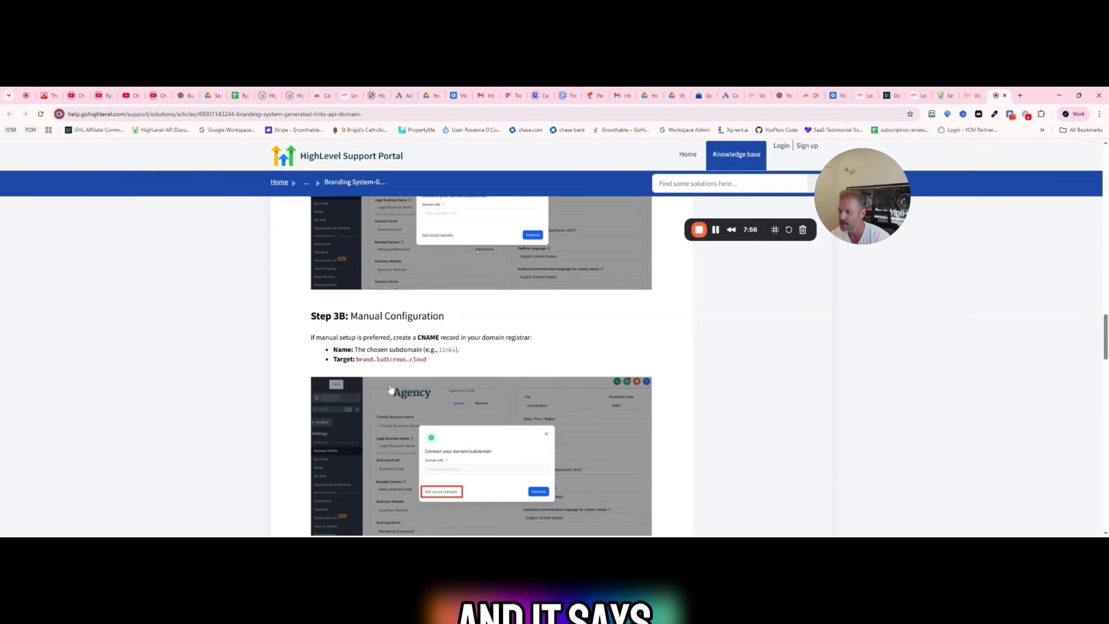
{"action": "left_click_drag", "start_coordinate": [356, 359], "coordinate": [426, 359]}
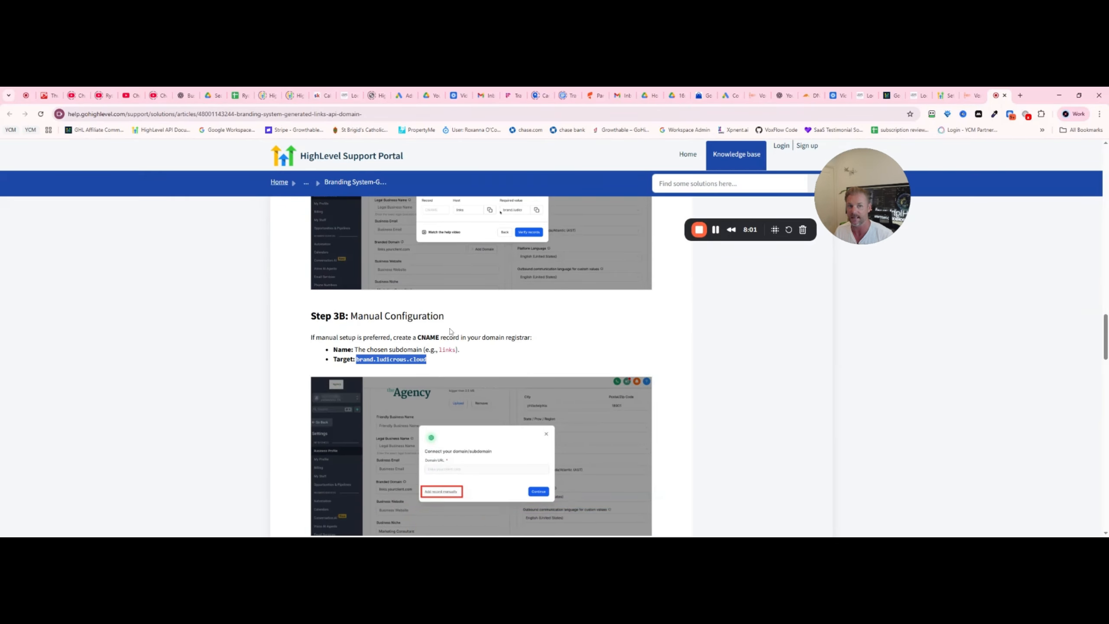
- In Cloudflare, discard the unsaved banana record and start a new CNAME record named brand, entering the target from the help article
{"action": "left_click", "coordinate": [810, 95]}
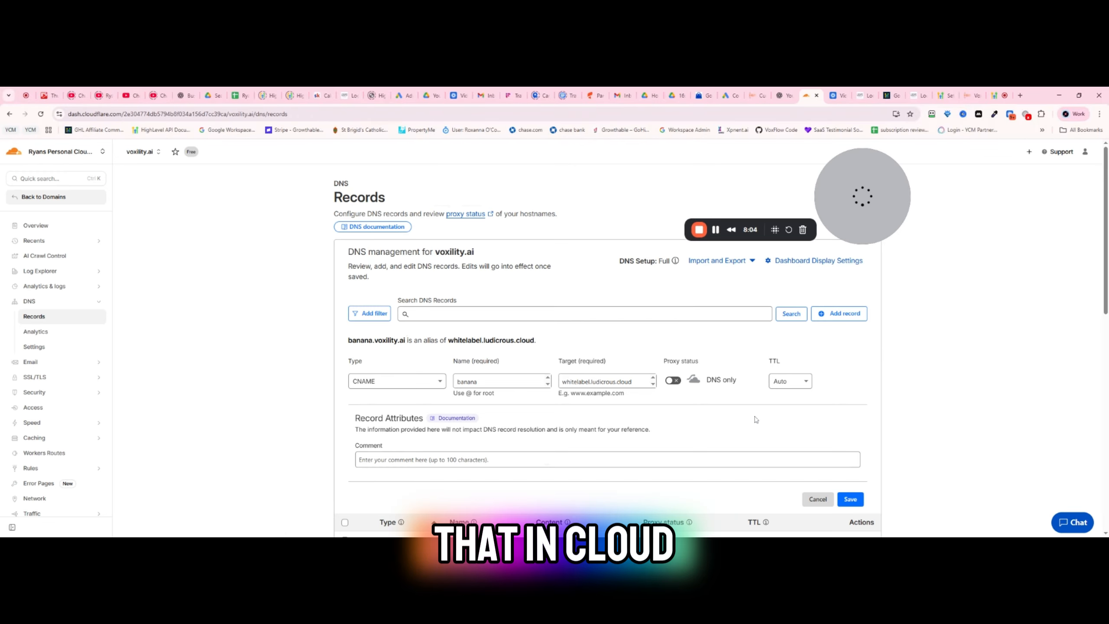
{"action": "left_click", "coordinate": [839, 318]}
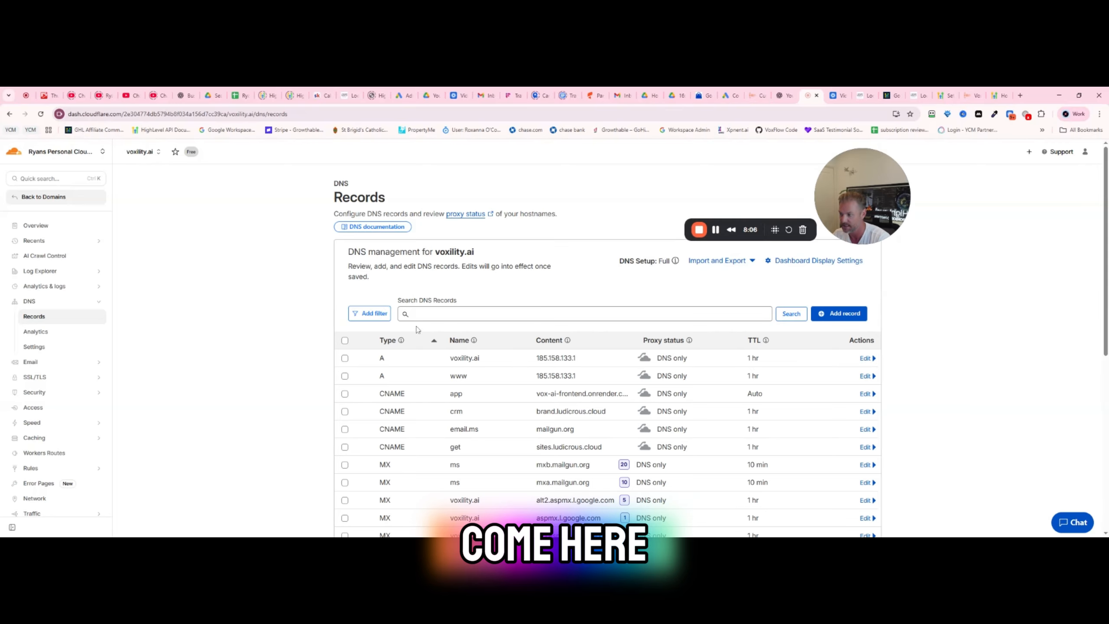
{"action": "left_click", "coordinate": [397, 381]}
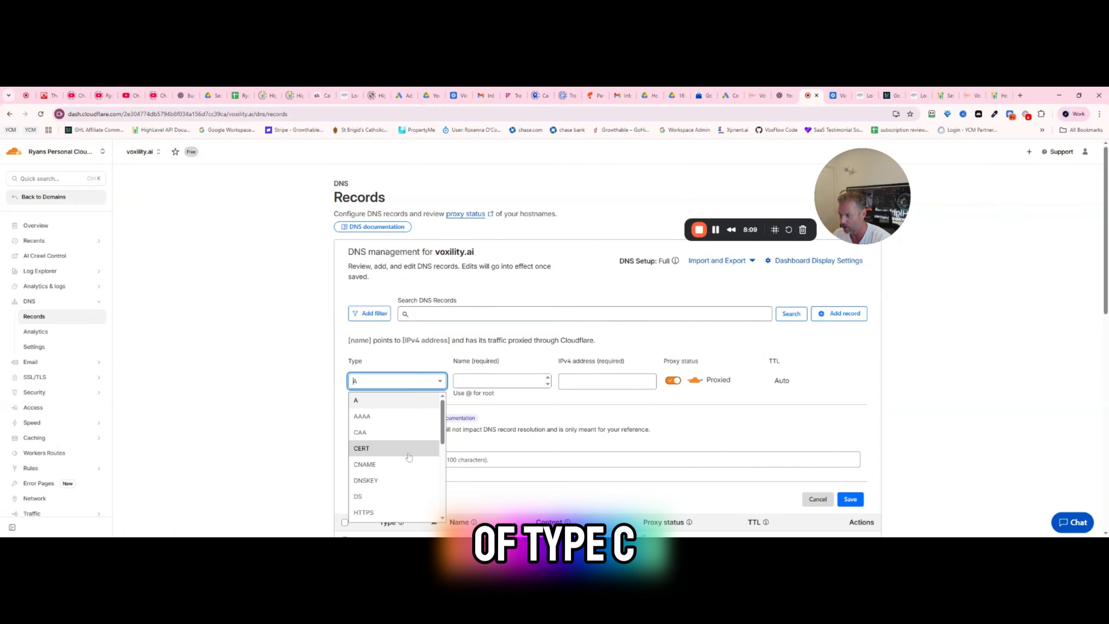
{"action": "left_click", "coordinate": [371, 463]}
{"action": "type", "text": "brand"}
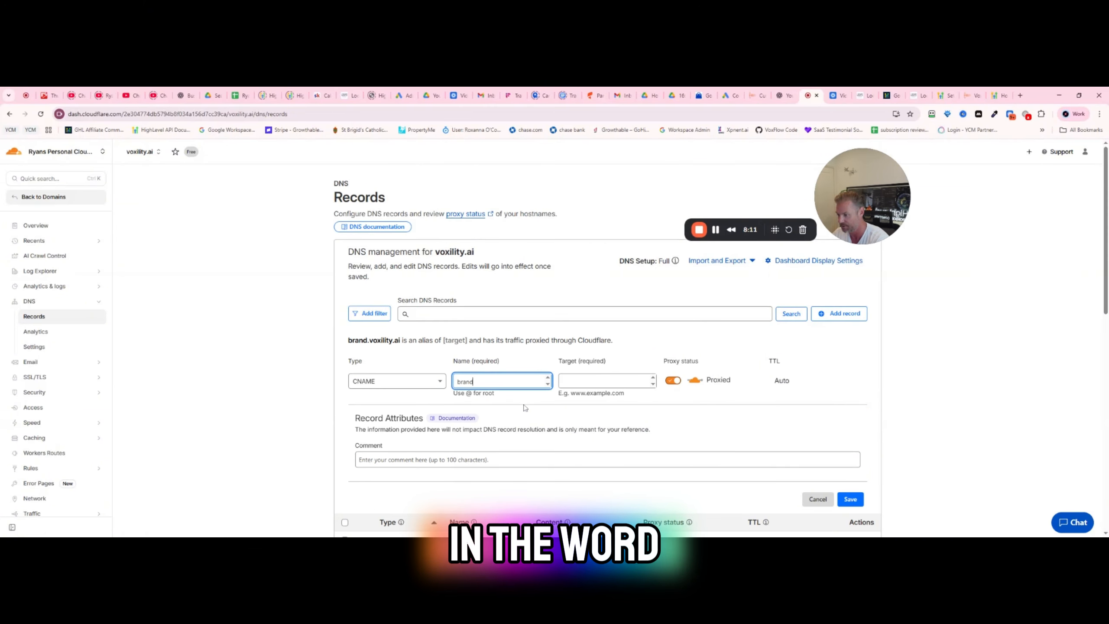
{"action": "key", "text": "Tab"}
{"action": "type", "text": "brand."}
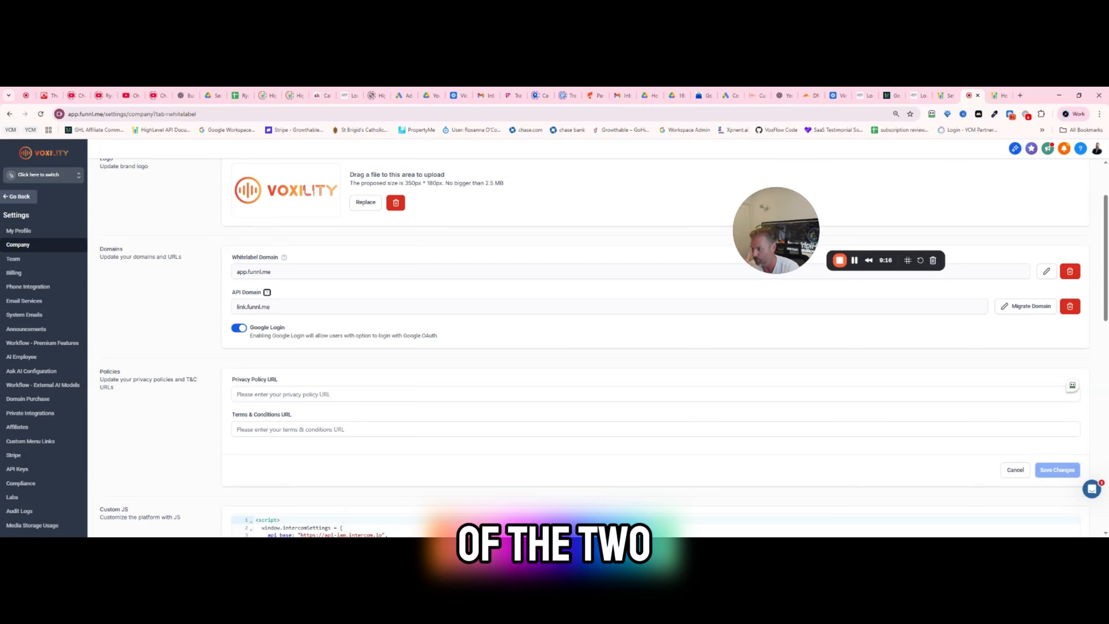
- Back in the agency's company settings, view the basic details and highlight the relationship number
{"action": "scroll", "coordinate": [338, 335], "scroll_direction": "up", "scroll_amount": 3}
{"action": "left_click", "coordinate": [116, 206]}
{"action": "left_click_drag", "start_coordinate": [1049, 227], "coordinate": [1079, 228]}
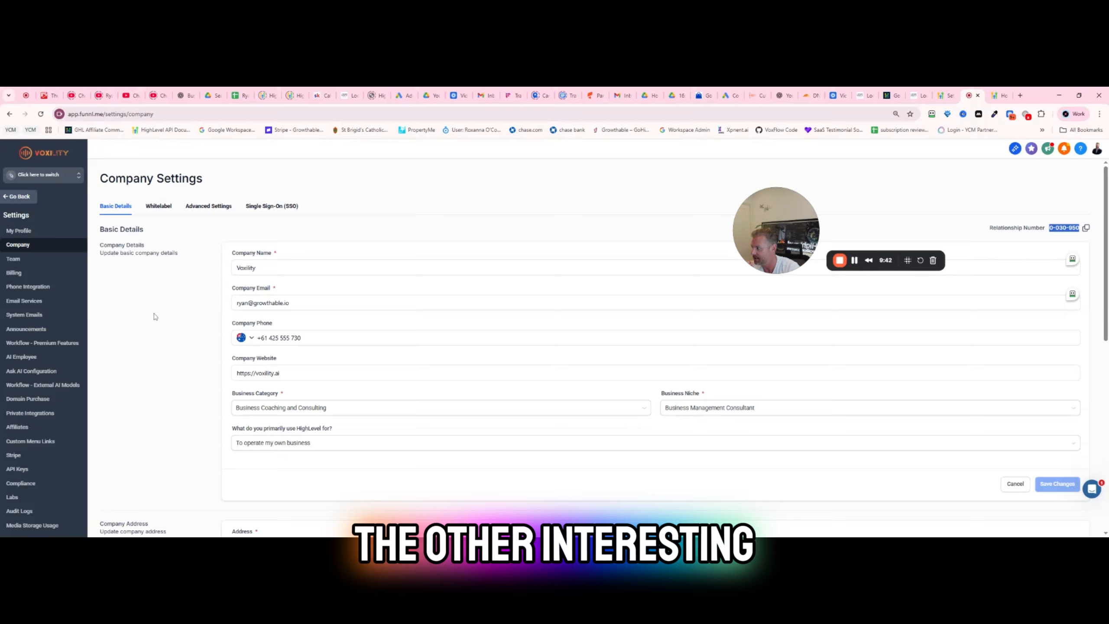
- Review the agency's phone integration: sub-account settings including rebilling, defaults for new accounts, and agency settings
{"action": "left_click", "coordinate": [28, 287]}
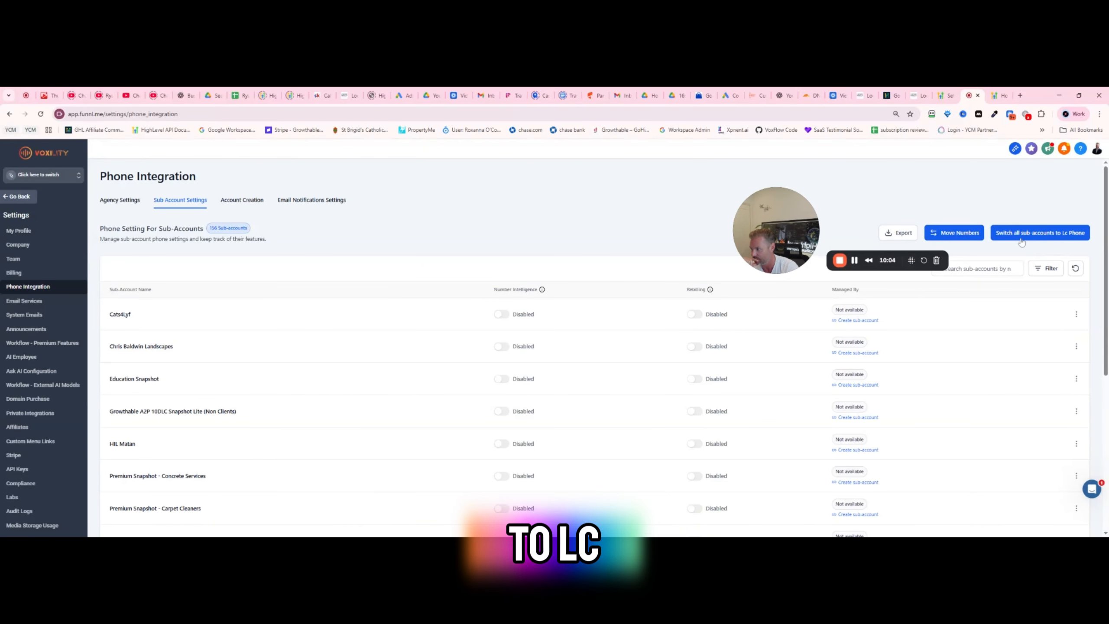
{"action": "left_click", "coordinate": [242, 201]}
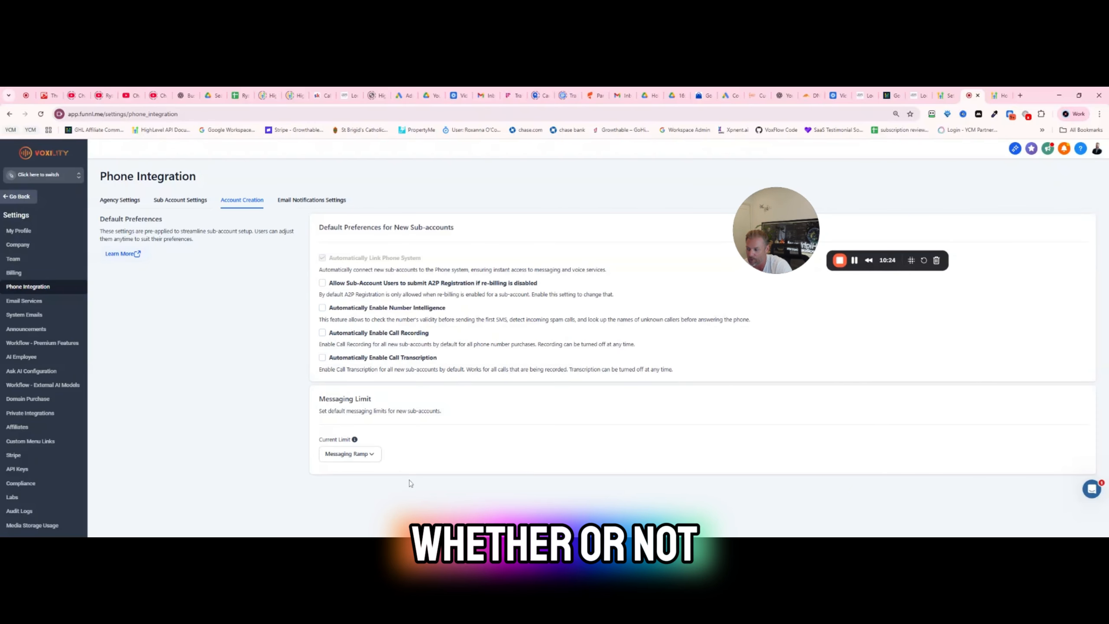
{"action": "left_click", "coordinate": [119, 200]}
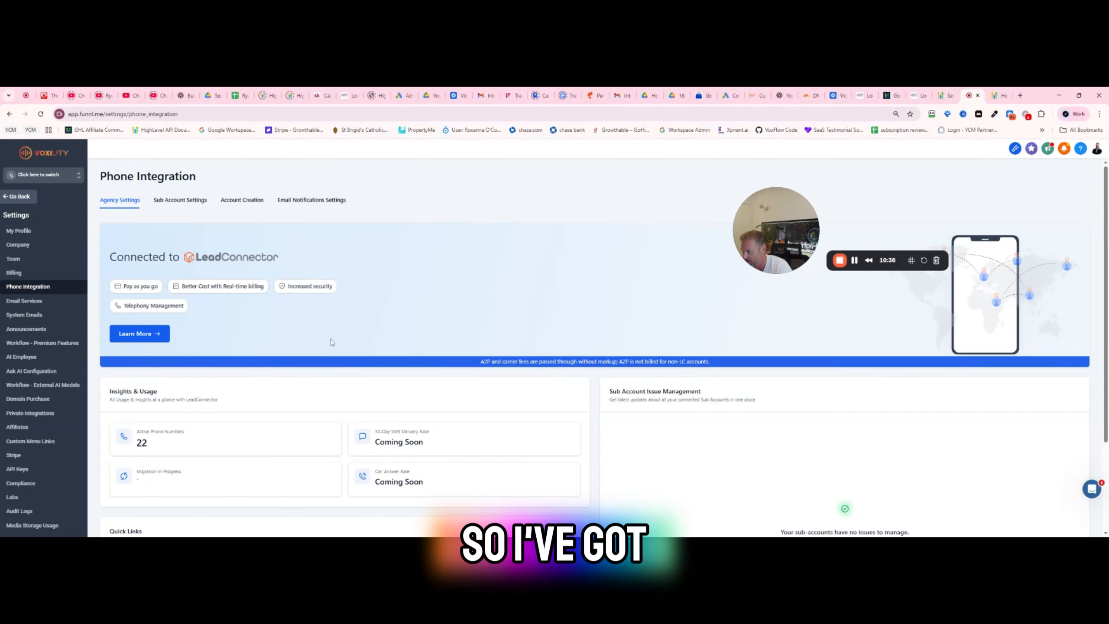
{"action": "left_click", "coordinate": [180, 200]}
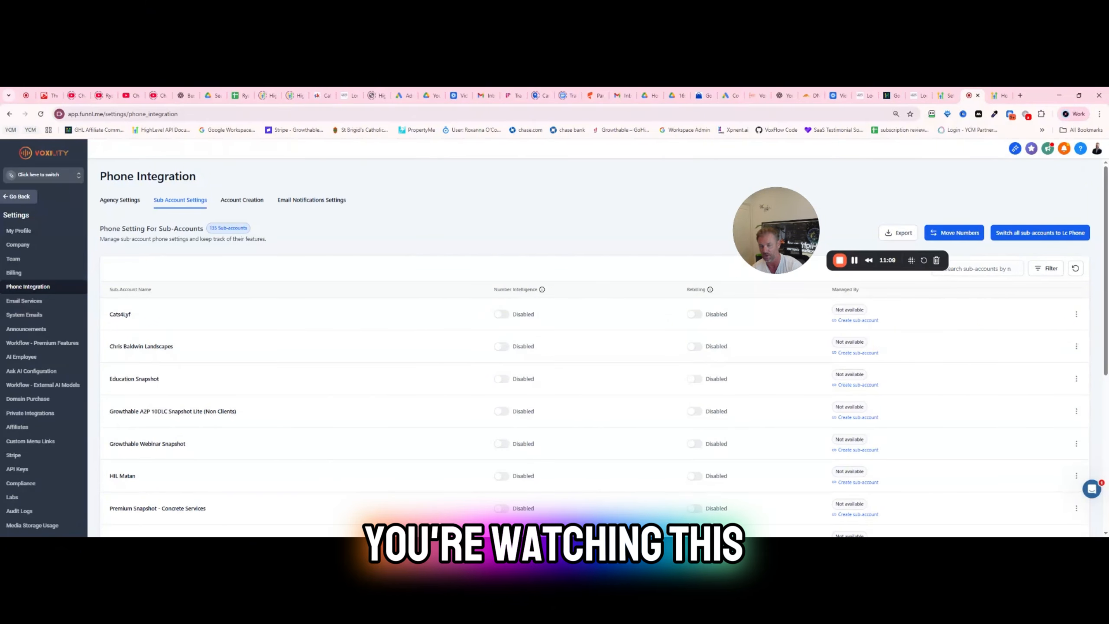
{"action": "mouse_move", "coordinate": [698, 310]}
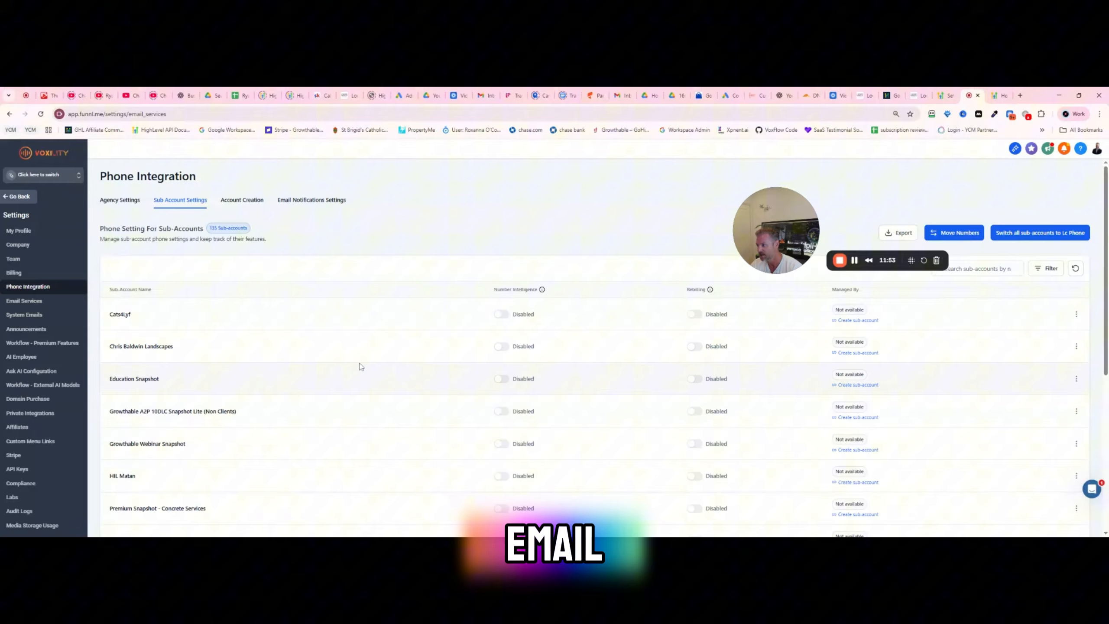
- In the agency's Email Services, check which providers can be added as an own SMTP service, and view the location settings
{"action": "left_click", "coordinate": [24, 301]}
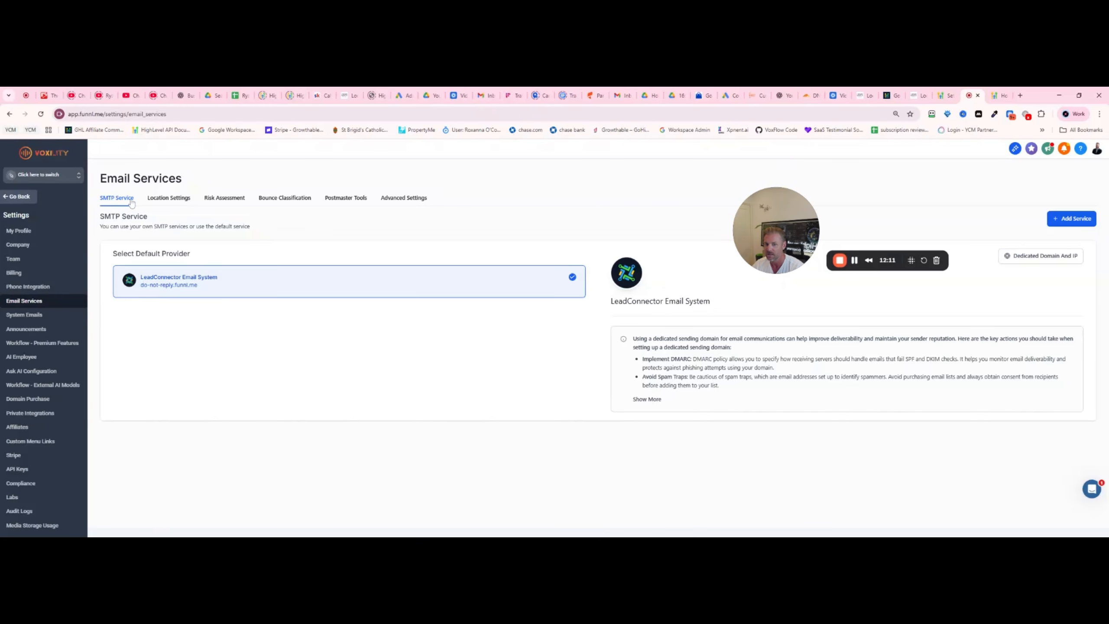
{"action": "left_click", "coordinate": [1059, 220]}
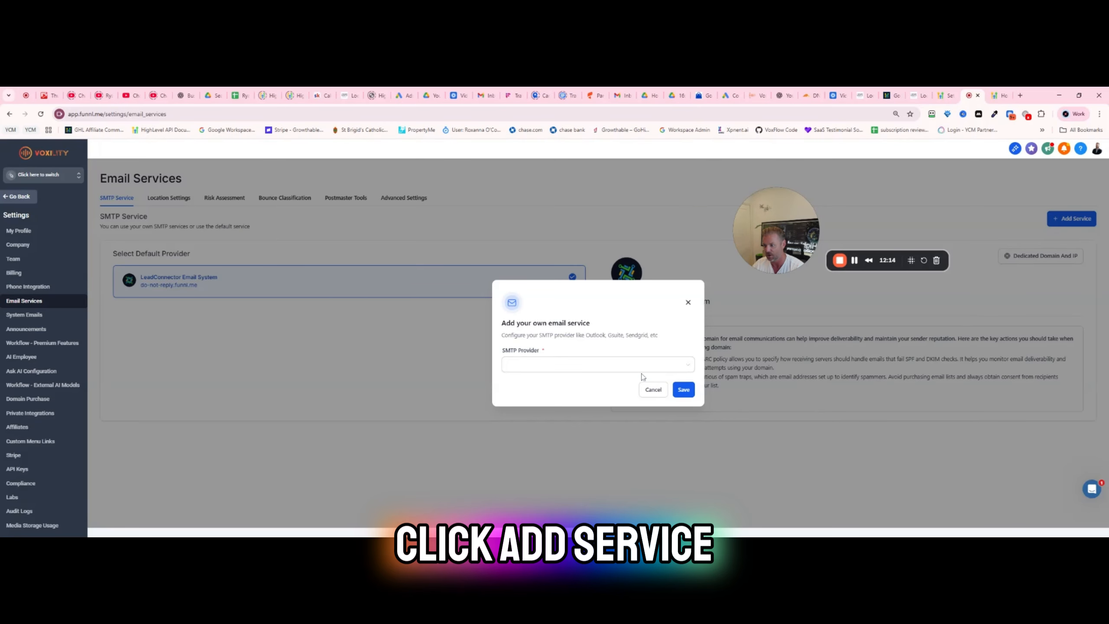
{"action": "left_click", "coordinate": [614, 363]}
{"action": "left_click", "coordinate": [549, 367]}
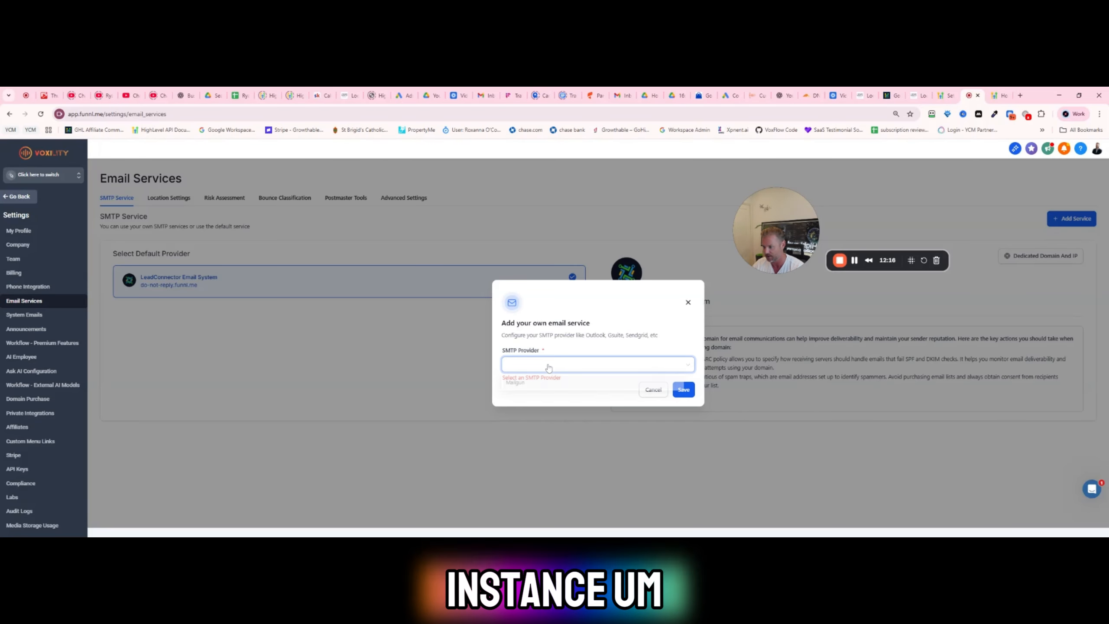
{"action": "left_click", "coordinate": [589, 399]}
{"action": "left_click", "coordinate": [619, 366]}
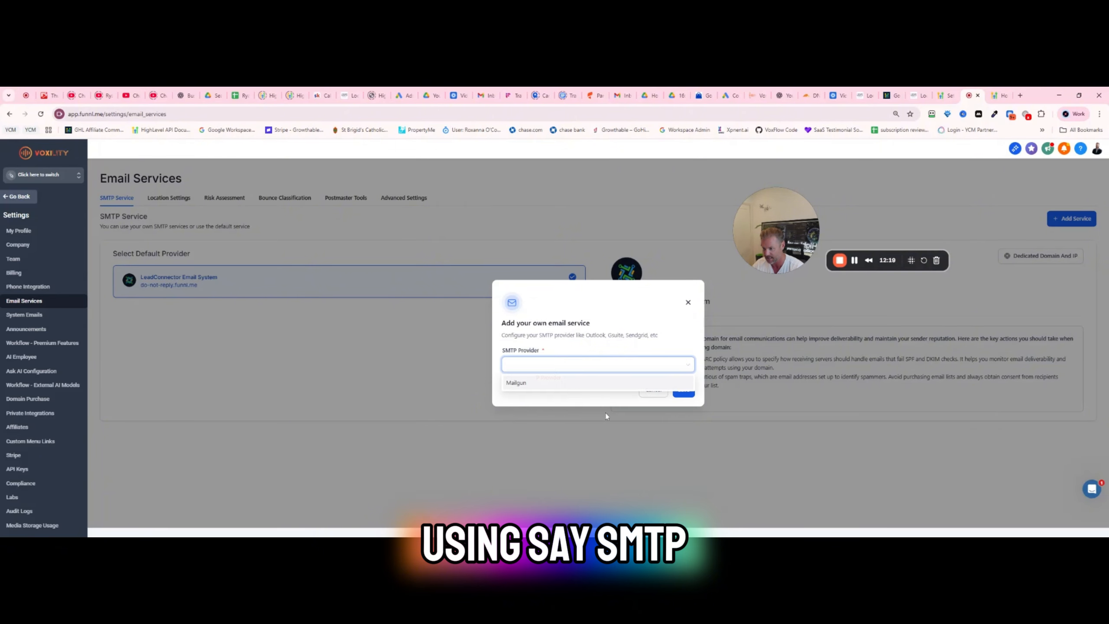
{"action": "left_click", "coordinate": [470, 415]}
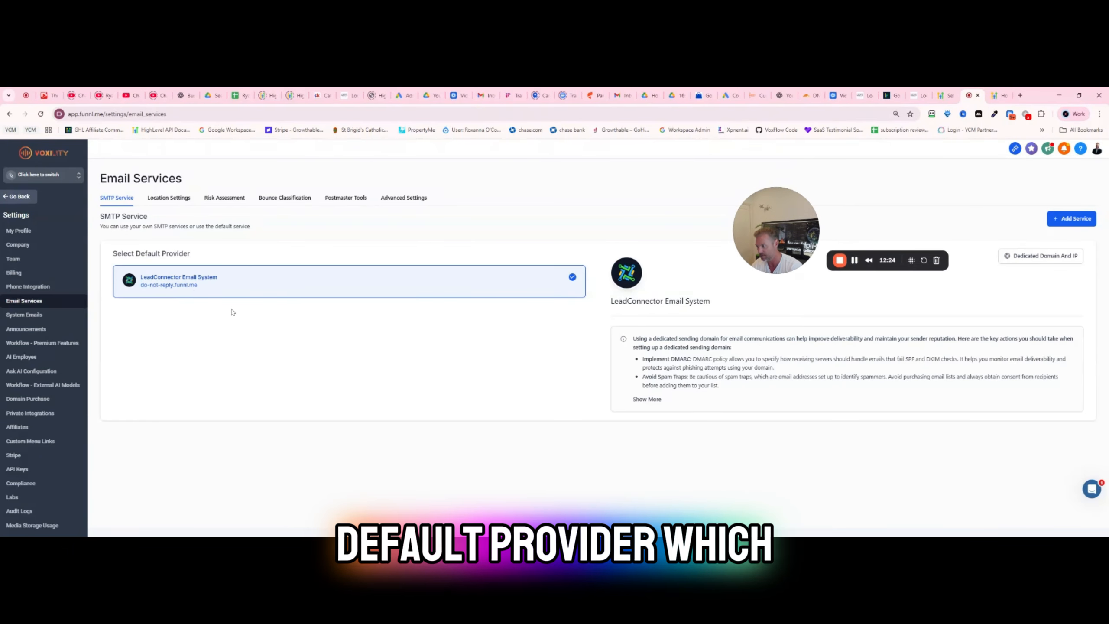
{"action": "left_click", "coordinate": [168, 198]}
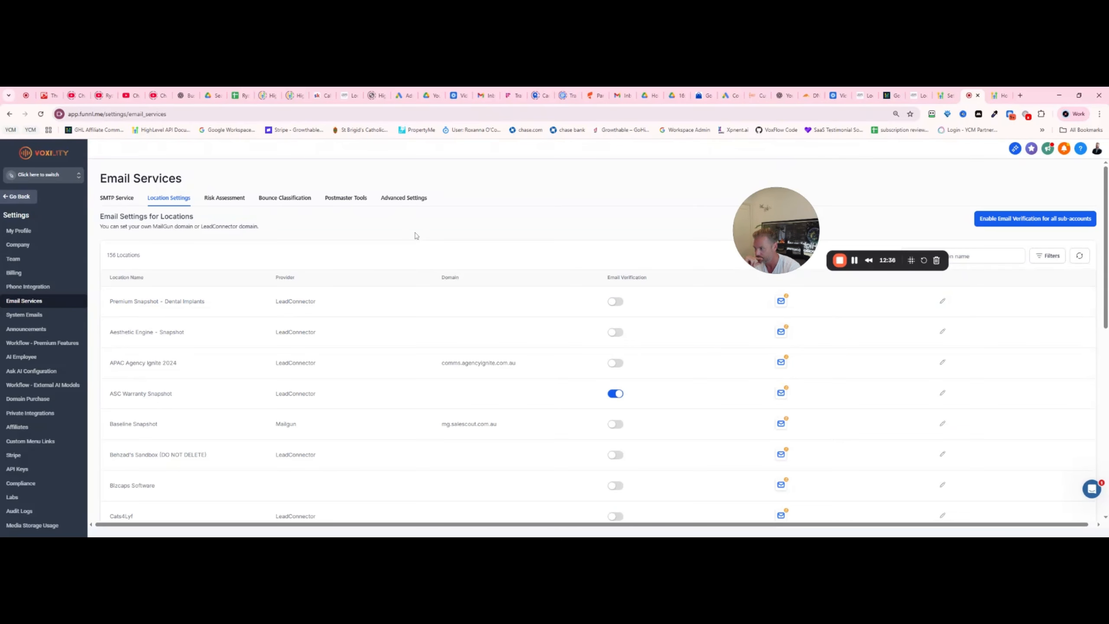
- Switch to the Voxility sub-account, open its Email Services settings and start adding a new dedicated sending domain
{"action": "left_click", "coordinate": [19, 196]}
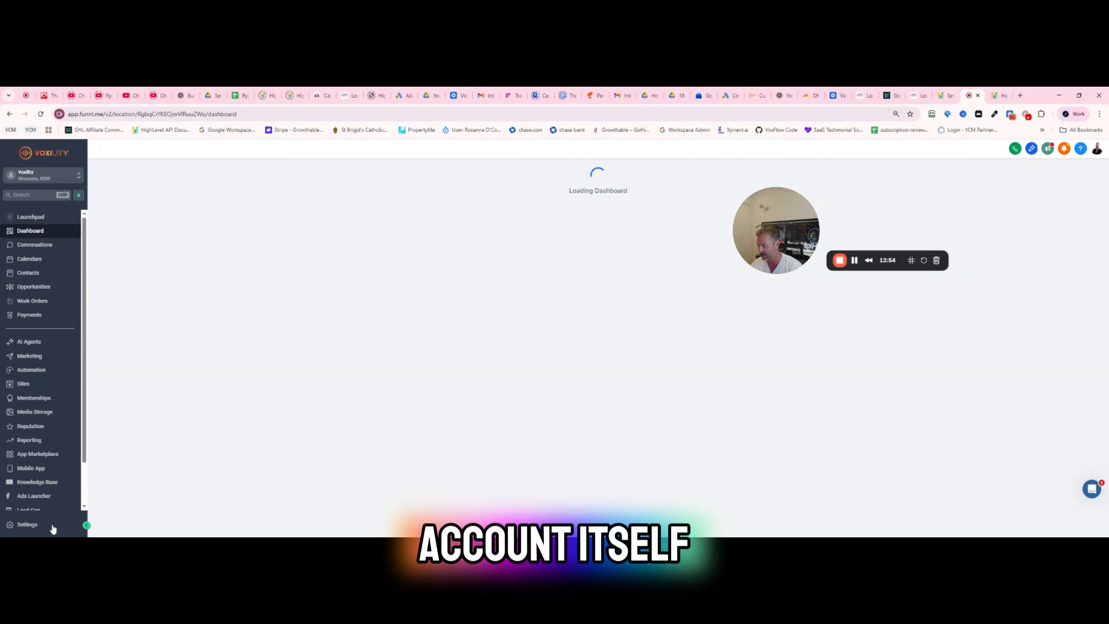
{"action": "left_click", "coordinate": [52, 526]}
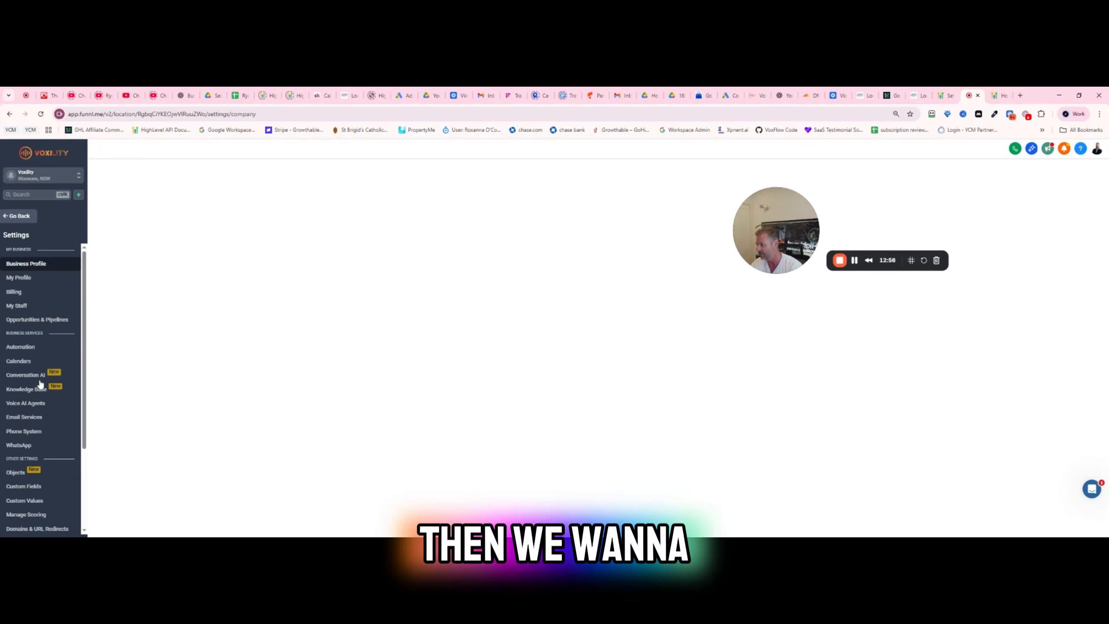
{"action": "left_click", "coordinate": [25, 417]}
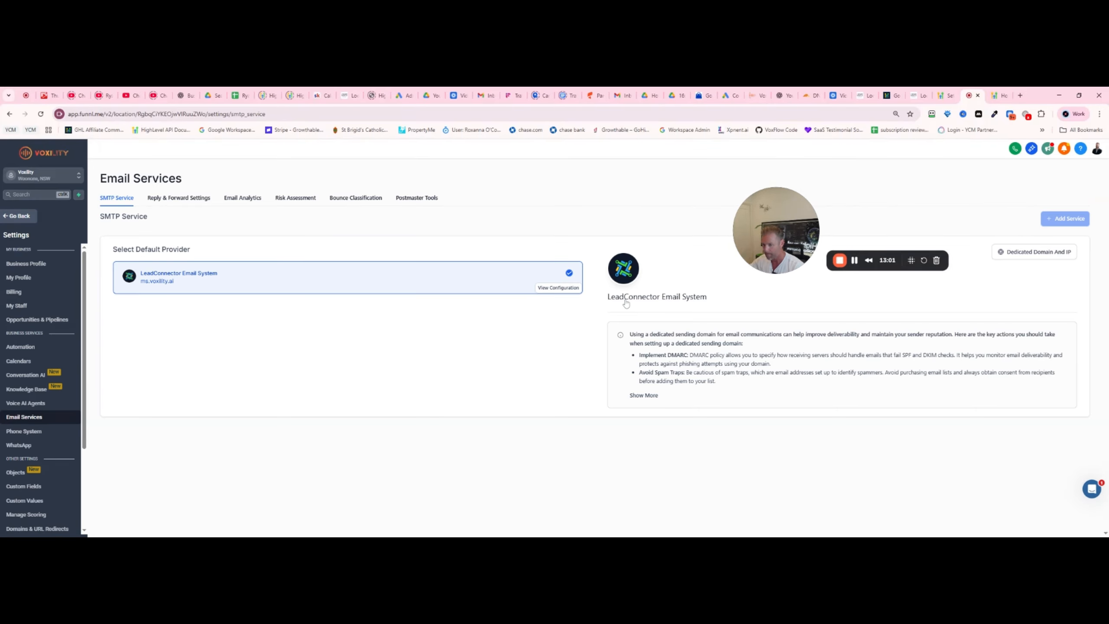
{"action": "left_click", "coordinate": [1034, 251]}
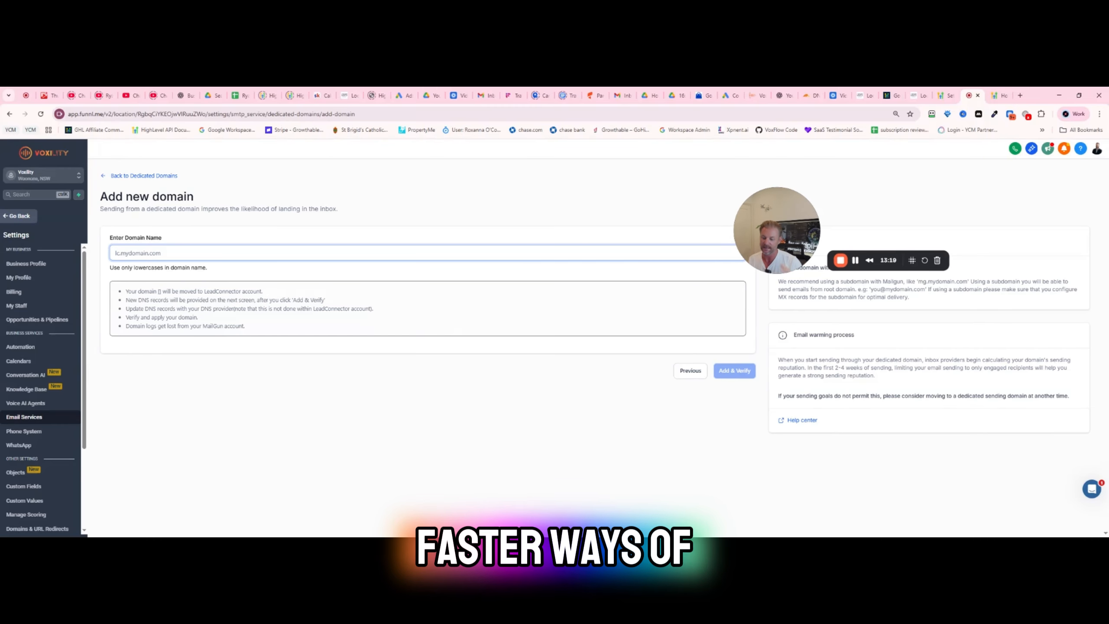
{"action": "type", "text": "mg."}
{"action": "key", "text": "BackSpace"}
{"action": "key", "text": "BackSpace"}
{"action": "key", "text": "BackSpace"}
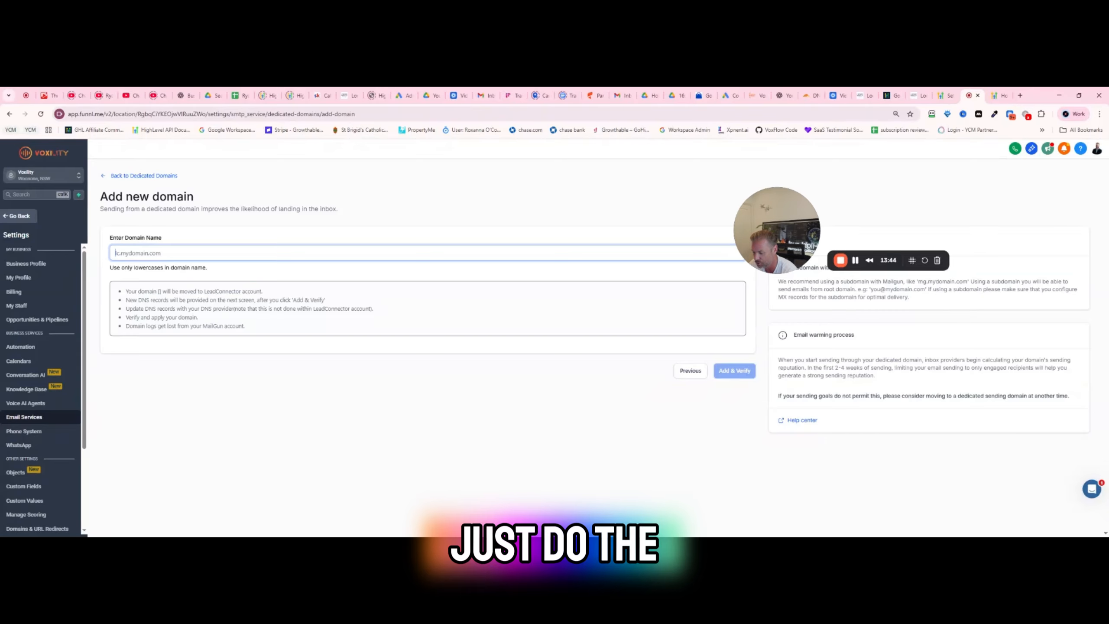
- Add replyto.voxility.ai as the dedicated domain, choose manual DNS records and copy the first TXT record's host
{"action": "type", "text": "replyto.voxility.ai"}
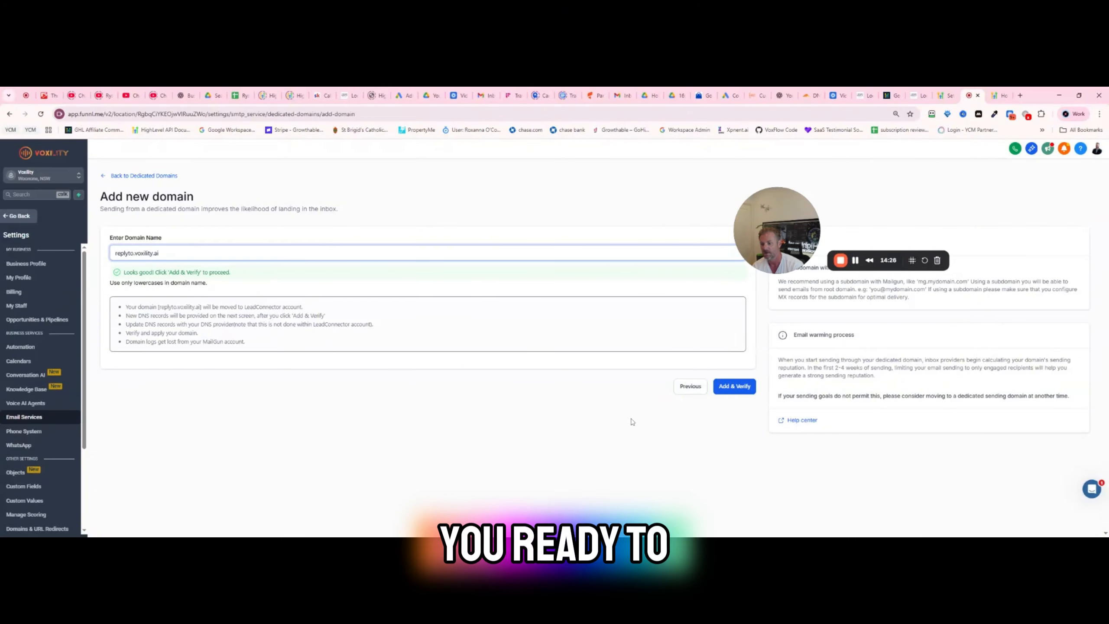
{"action": "left_click", "coordinate": [736, 390]}
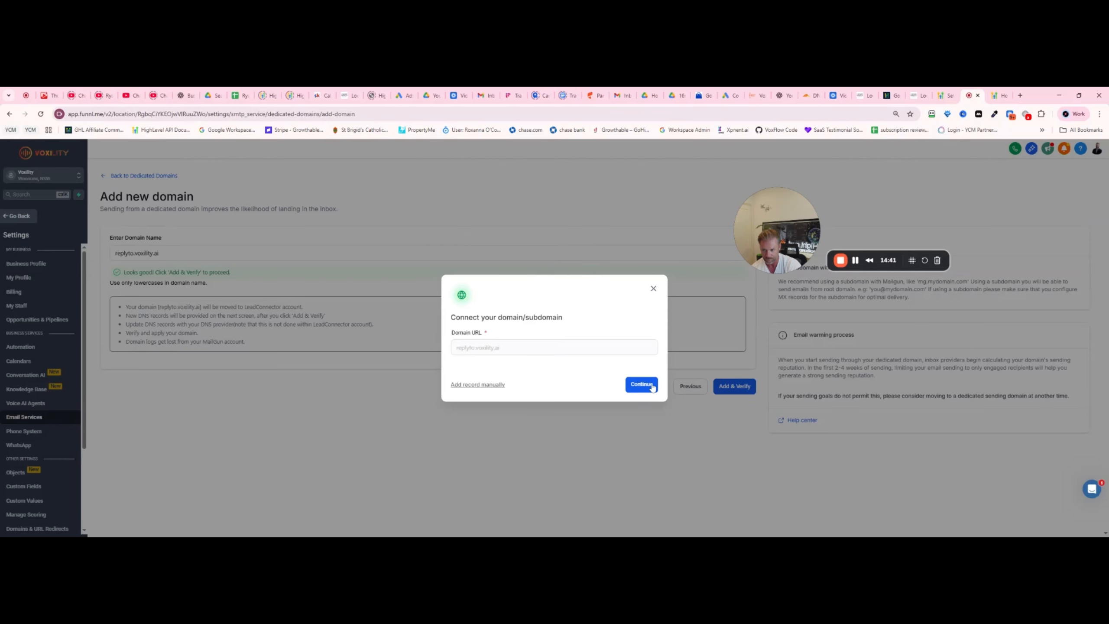
{"action": "left_click", "coordinate": [479, 386]}
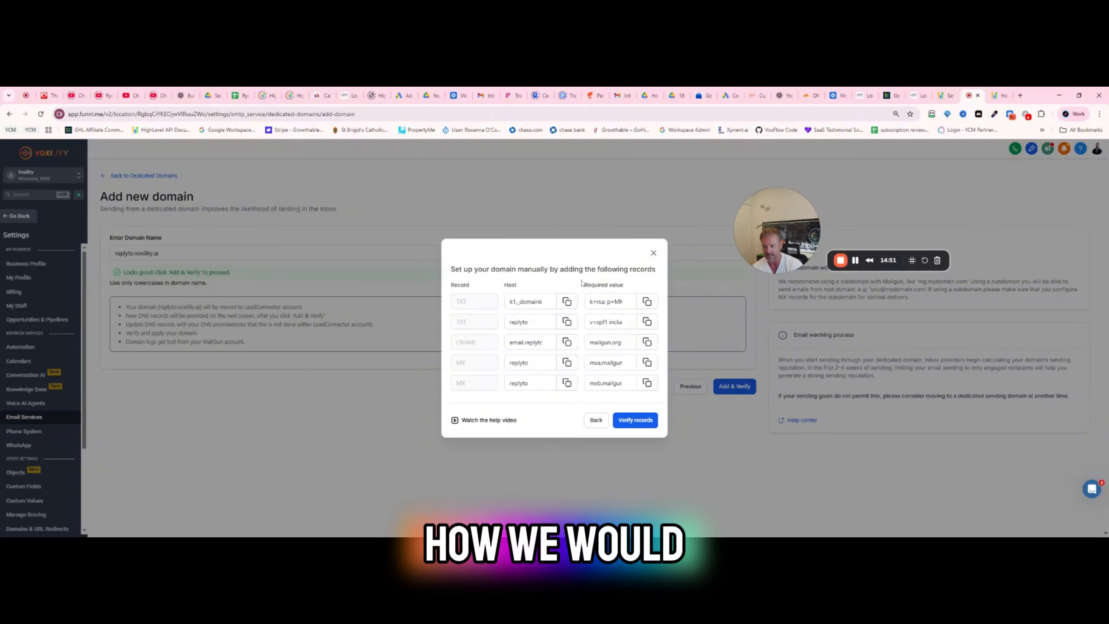
{"action": "left_click", "coordinate": [567, 302]}
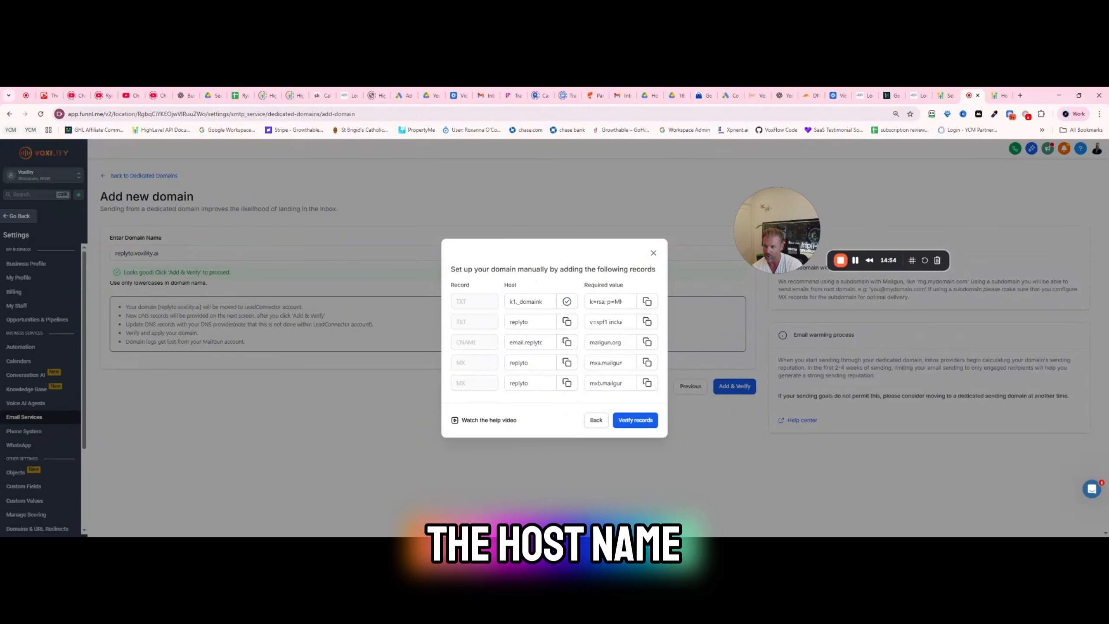
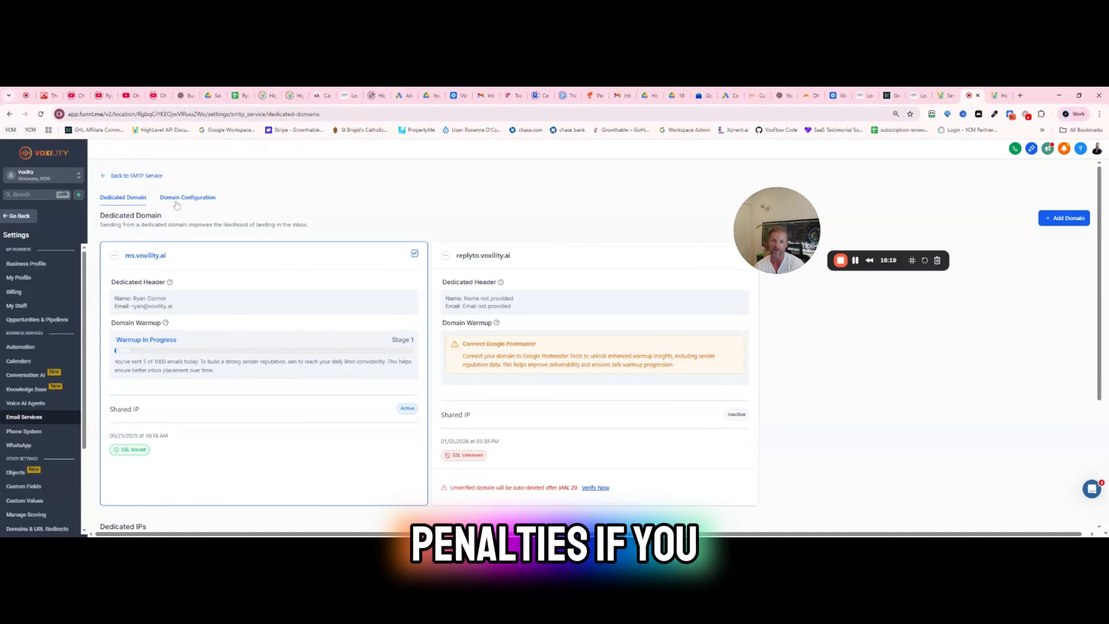
- Review which domain each email type uses in the dedicated domain configuration, including the notification domains, and return to the SMTP service overview
{"action": "left_click", "coordinate": [189, 200]}
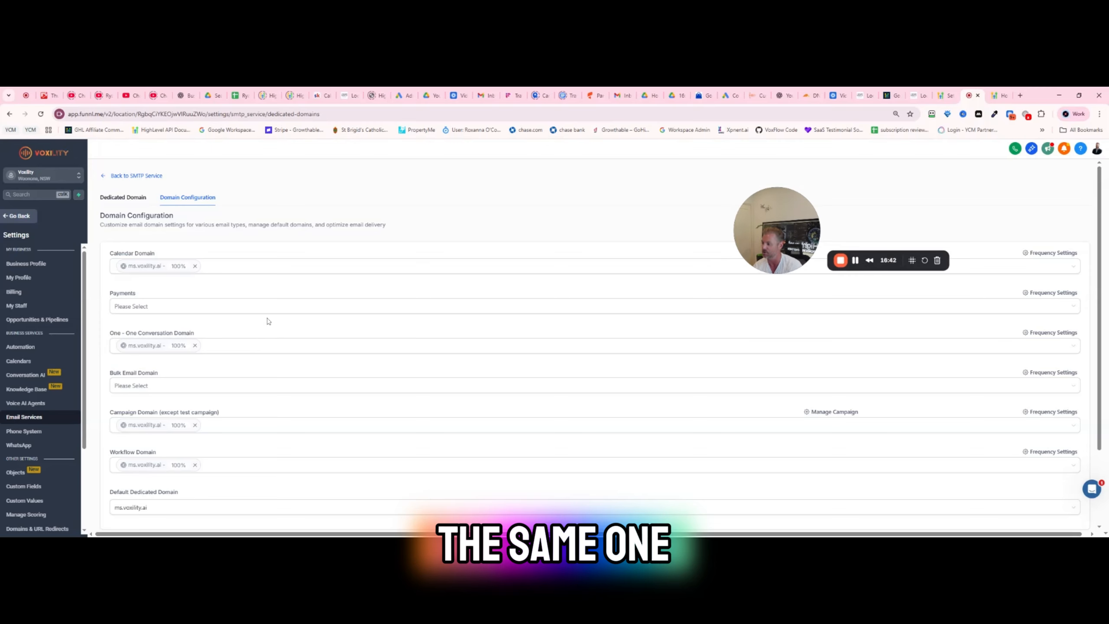
{"action": "scroll", "coordinate": [284, 433], "scroll_direction": "down", "scroll_amount": 2}
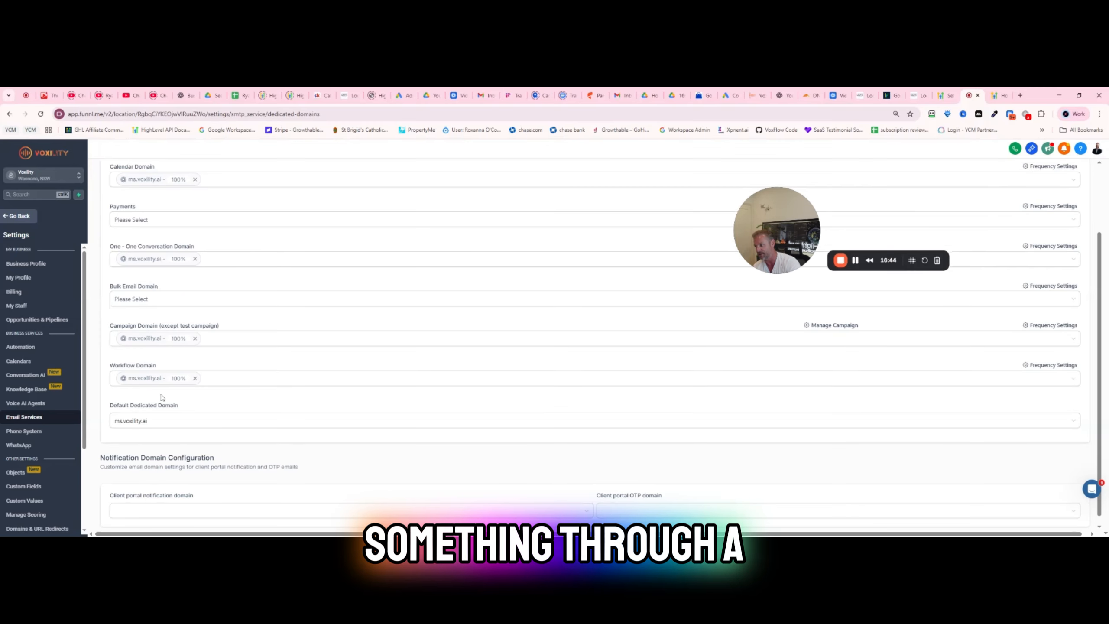
{"action": "scroll", "coordinate": [270, 378], "scroll_direction": "up", "scroll_amount": 2}
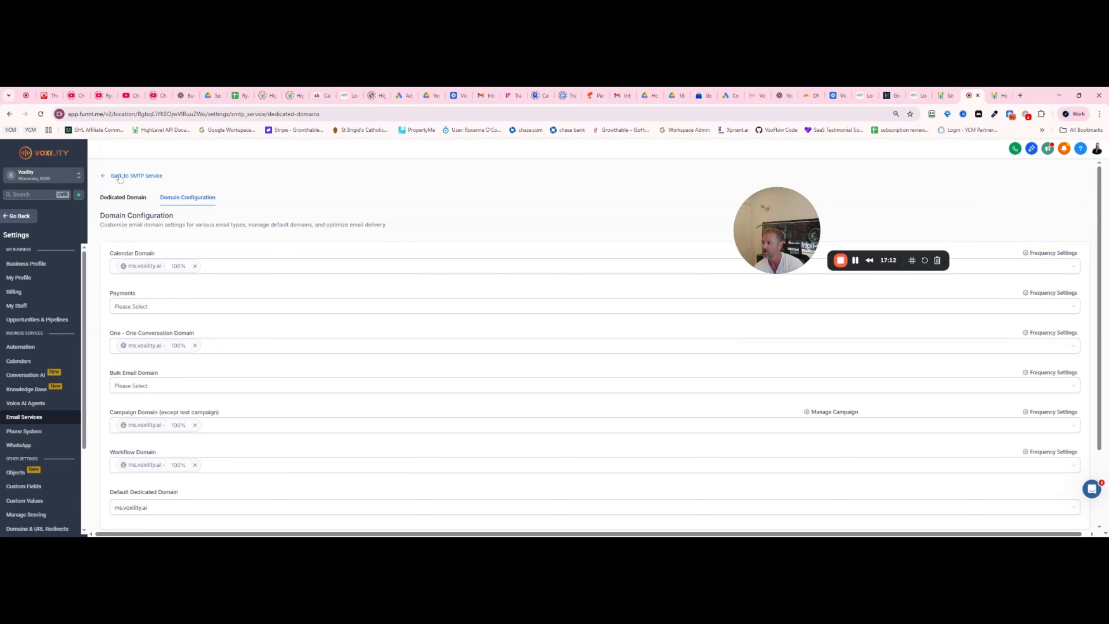
{"action": "left_click", "coordinate": [128, 176]}
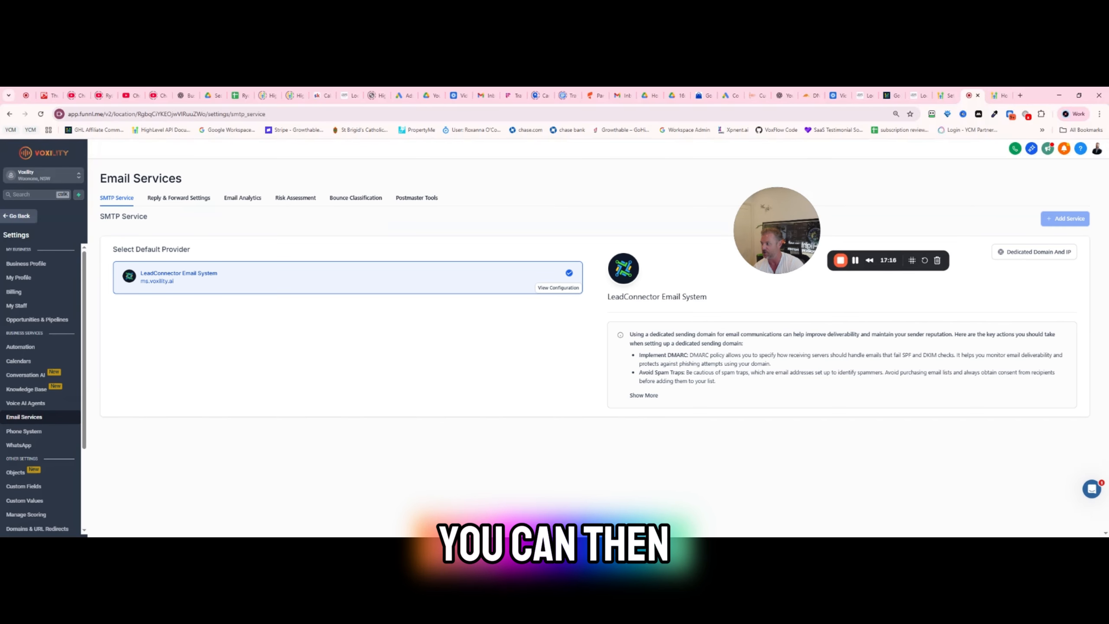
- Leave the settings, open the AI Generated Funnel website under Sites and open its Untitled Page in the page editor
{"action": "left_click", "coordinate": [19, 216]}
{"action": "left_click", "coordinate": [23, 383]}
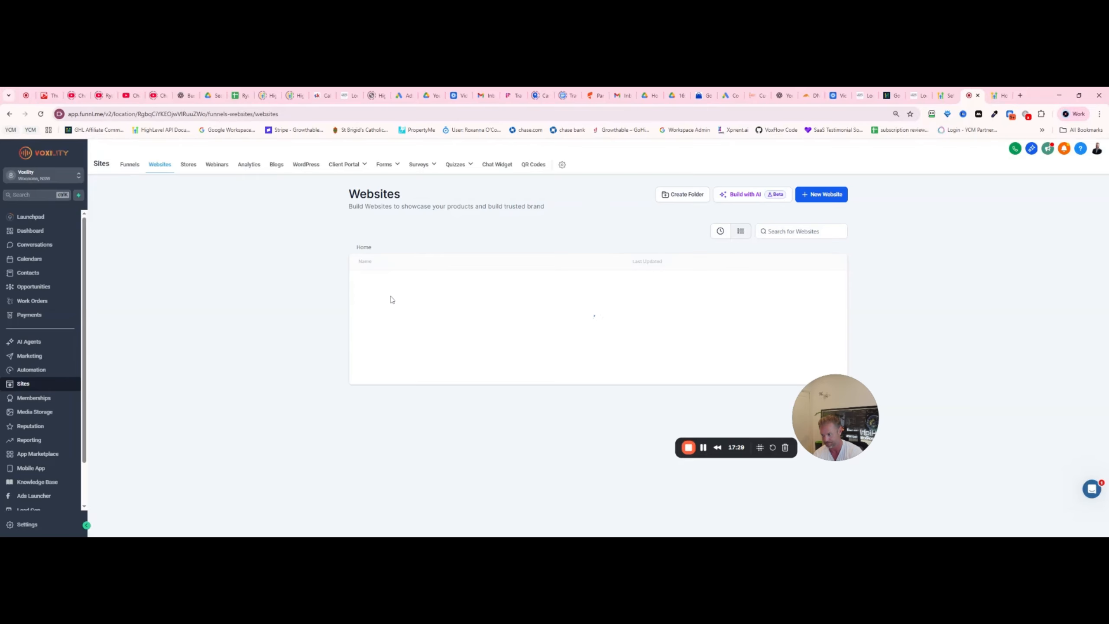
{"action": "left_click", "coordinate": [393, 283]}
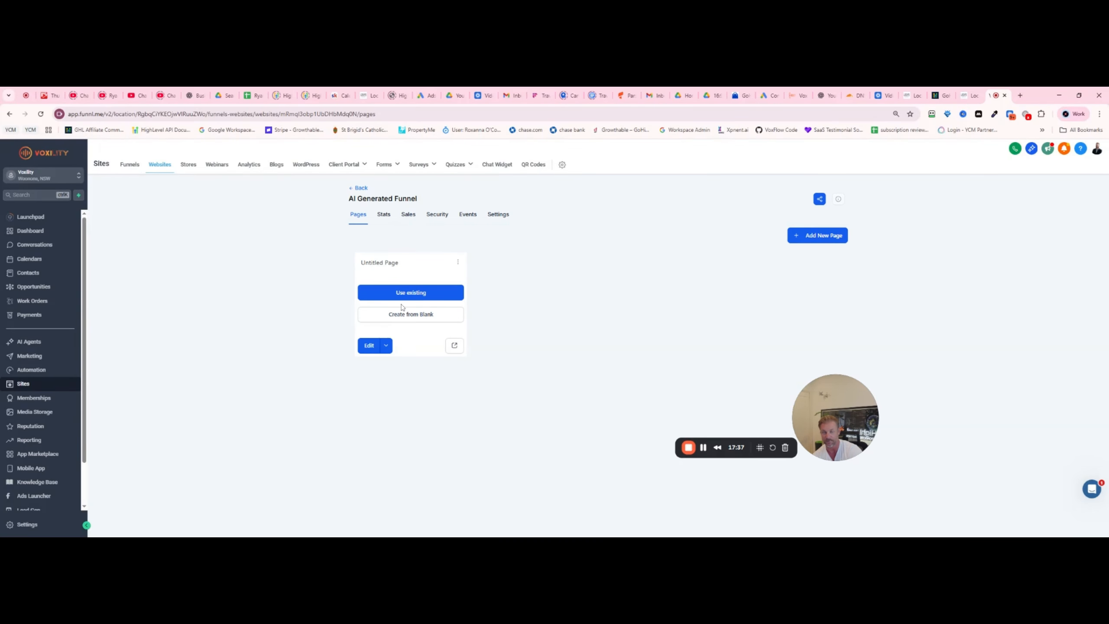
{"action": "left_click", "coordinate": [369, 345]}
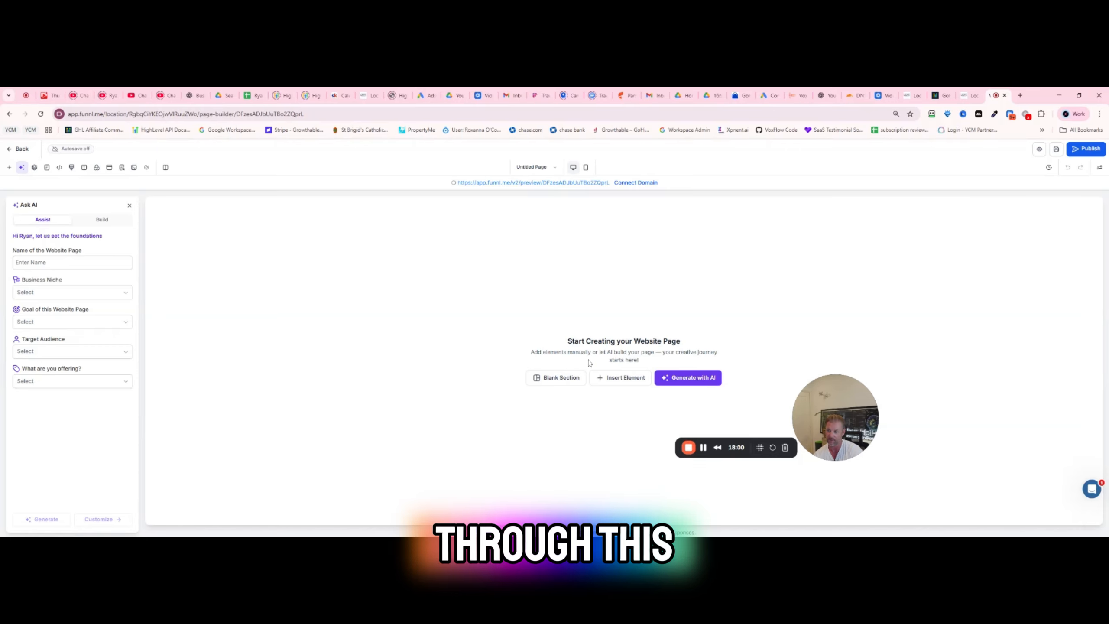
- Open the page's domain selection, choose get.voxility.ai as an example and start connecting a new domain from there
{"action": "left_click", "coordinate": [635, 182]}
{"action": "left_click", "coordinate": [531, 347]}
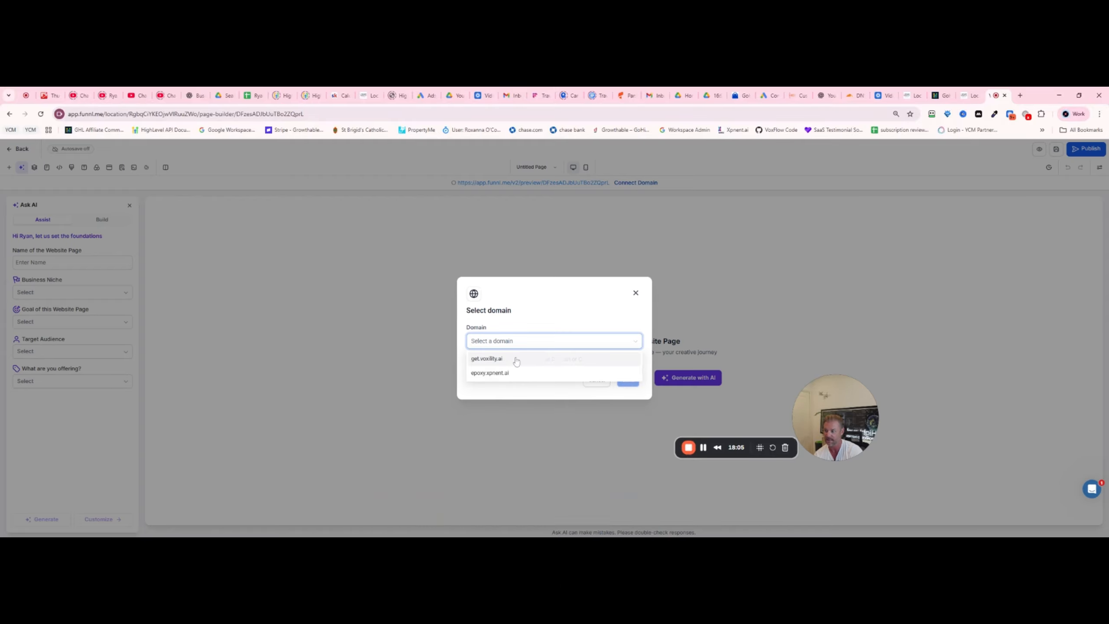
{"action": "left_click", "coordinate": [489, 360]}
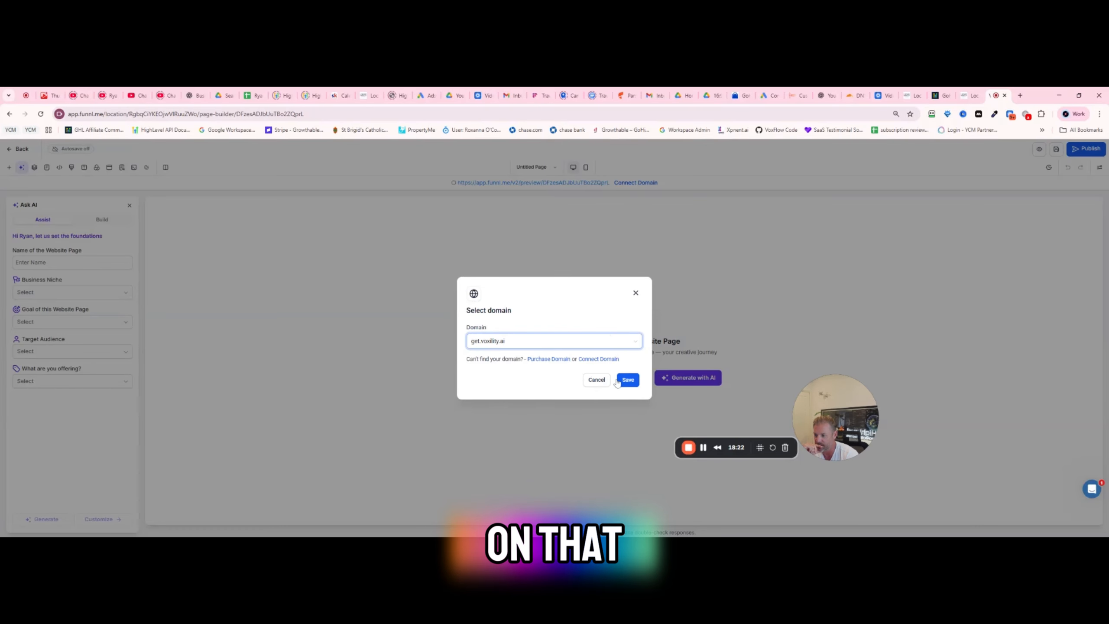
{"action": "left_click", "coordinate": [596, 360]}
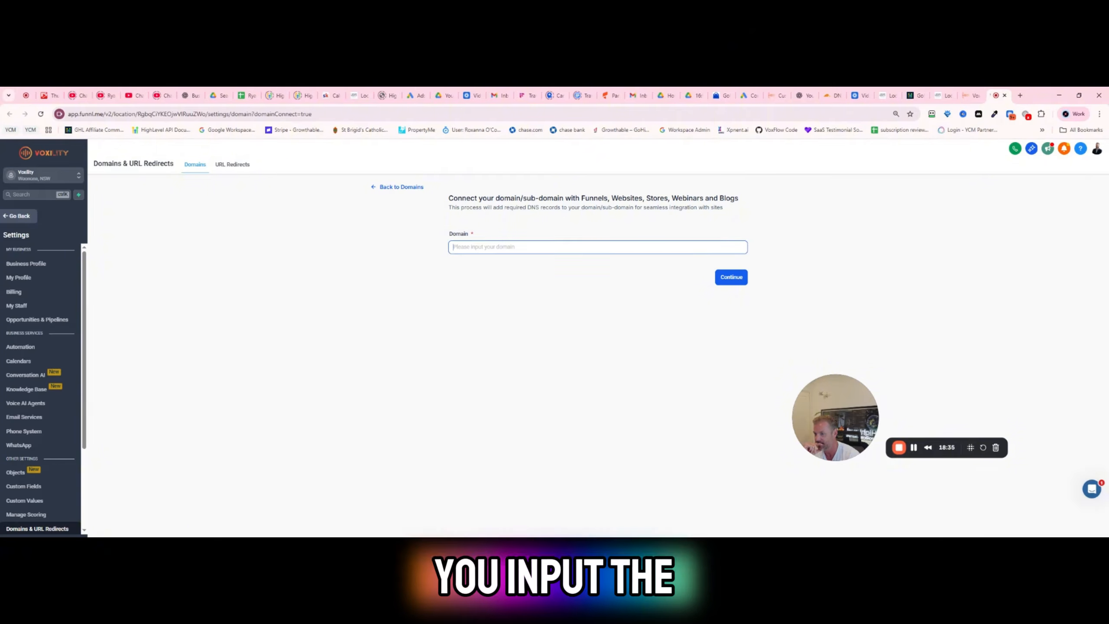
- Enter go.voxility.ai as the domain to connect, continue to the manual DNS setup and select the CNAME record's required value
{"action": "type", "text": "go"}
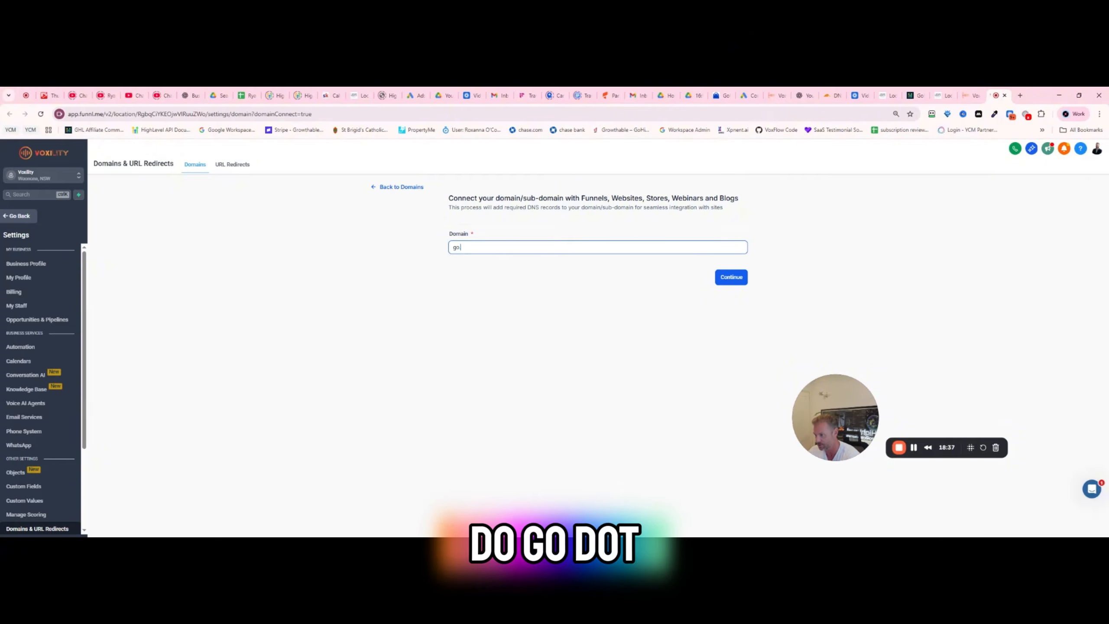
{"action": "type", "text": ".voxility.aui"}
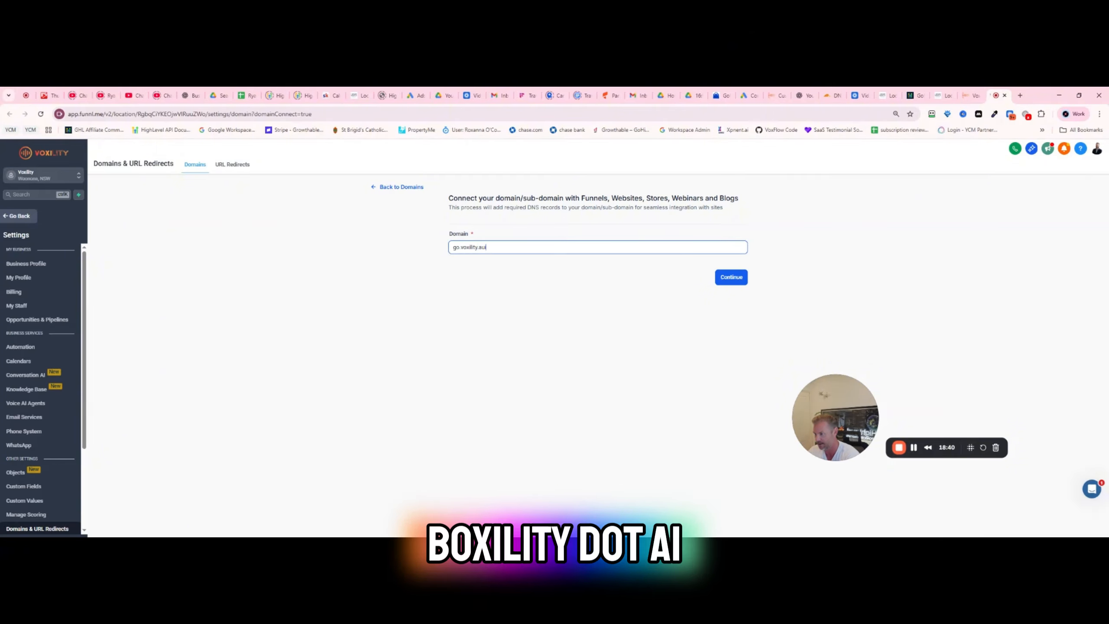
{"action": "left_click", "coordinate": [718, 280]}
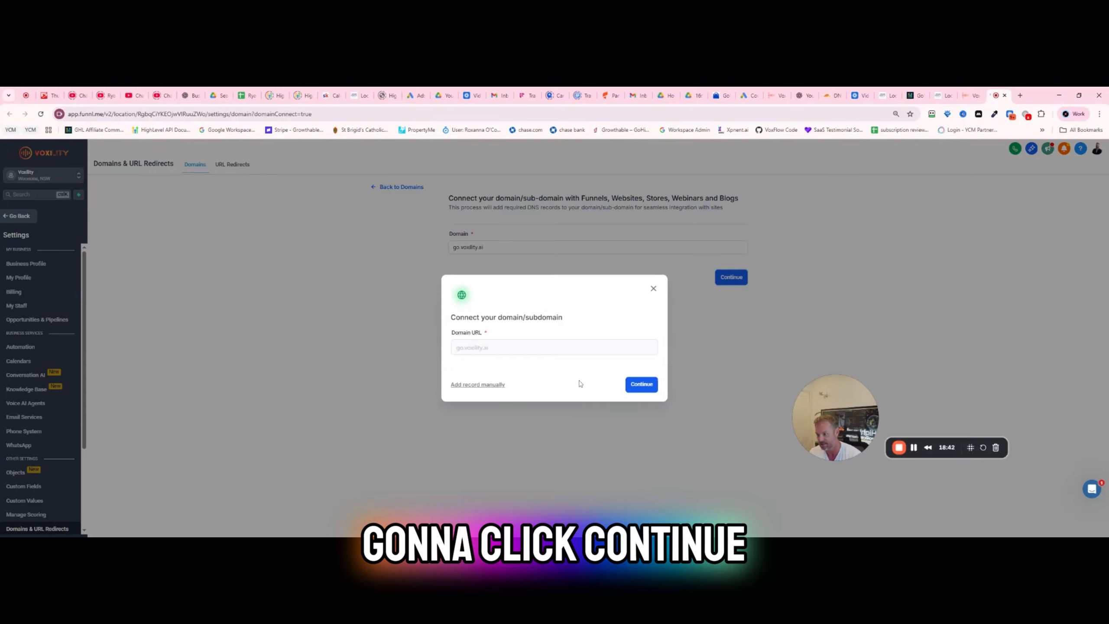
{"action": "left_click", "coordinate": [641, 384]}
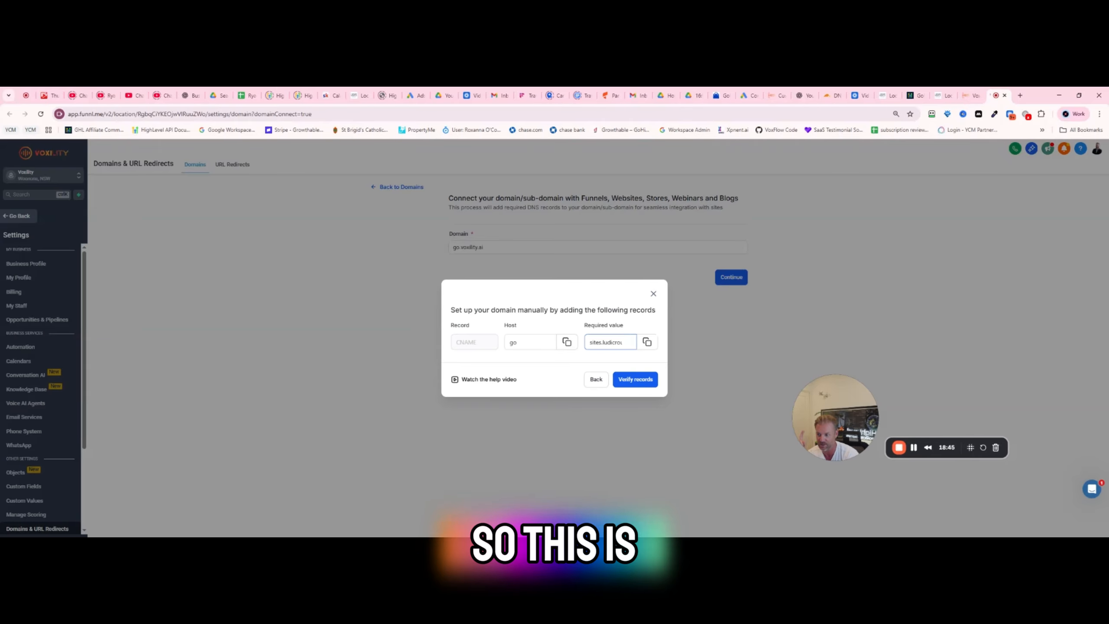
{"action": "left_click_drag", "start_coordinate": [590, 342], "coordinate": [744, 343]}
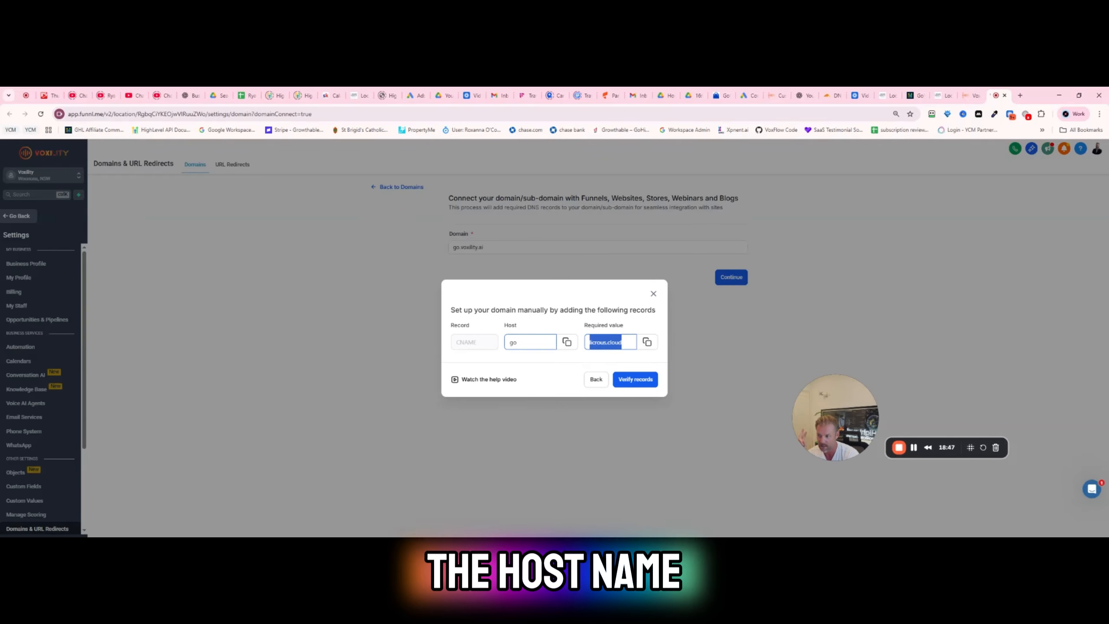
- Switch to Cloudflare's DNS records for voxility.ai, close the open TXT entry and start a new CNAME record named go
{"action": "left_click", "coordinate": [959, 97]}
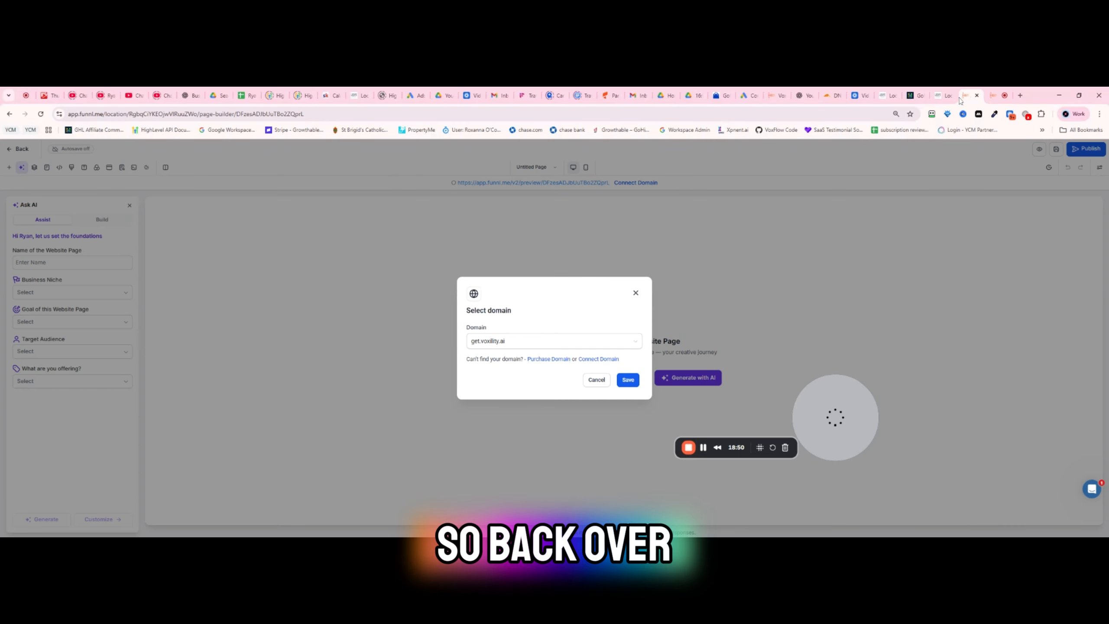
{"action": "left_click", "coordinate": [829, 95]}
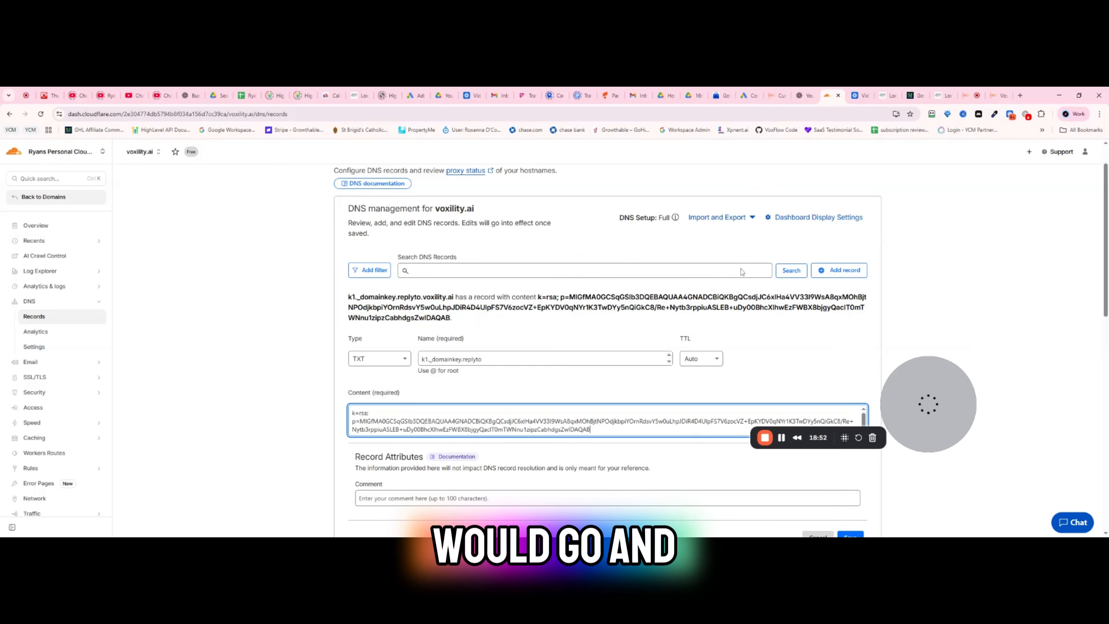
{"action": "left_click", "coordinate": [851, 274]}
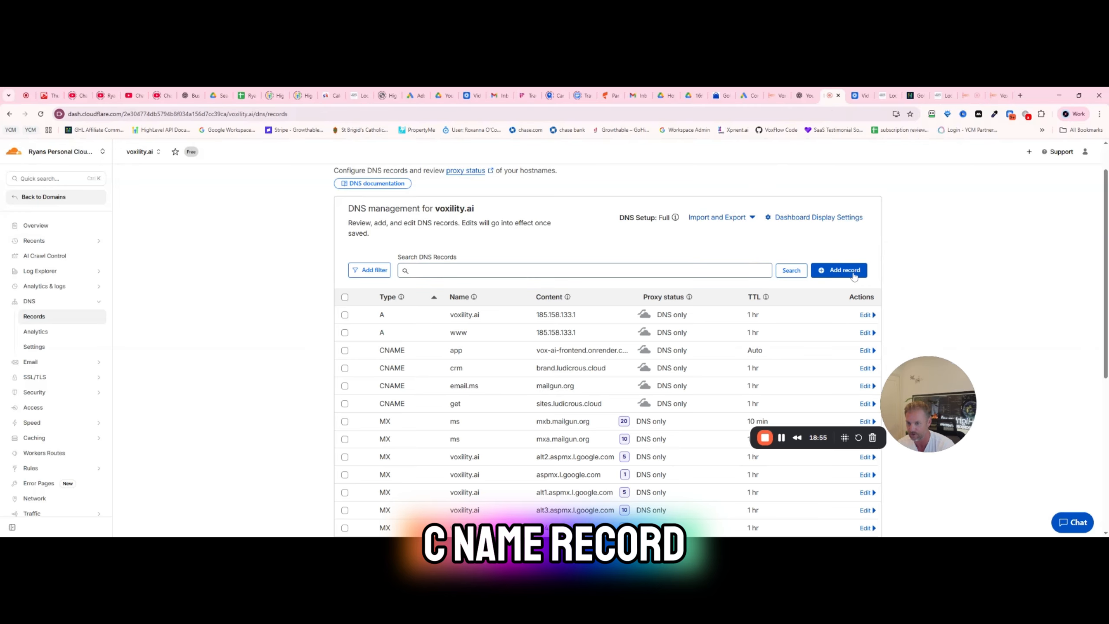
{"action": "left_click", "coordinate": [838, 270]}
{"action": "left_click", "coordinate": [397, 337]}
{"action": "left_click", "coordinate": [385, 405]}
{"action": "left_click", "coordinate": [495, 341]}
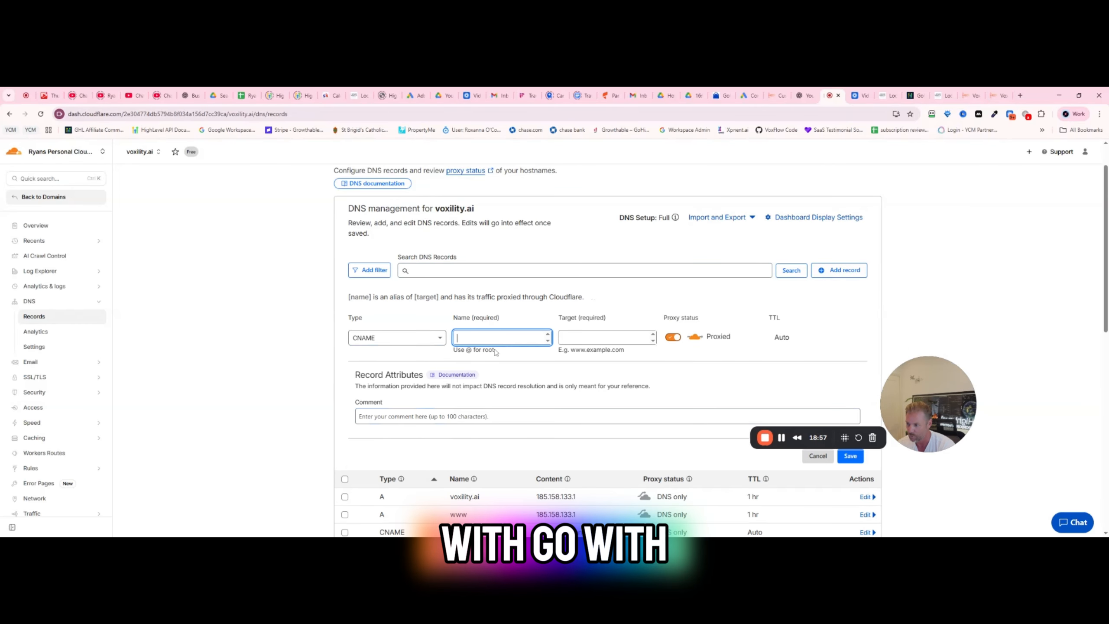
{"action": "type", "text": "go"}
{"action": "key", "text": "Tab"}
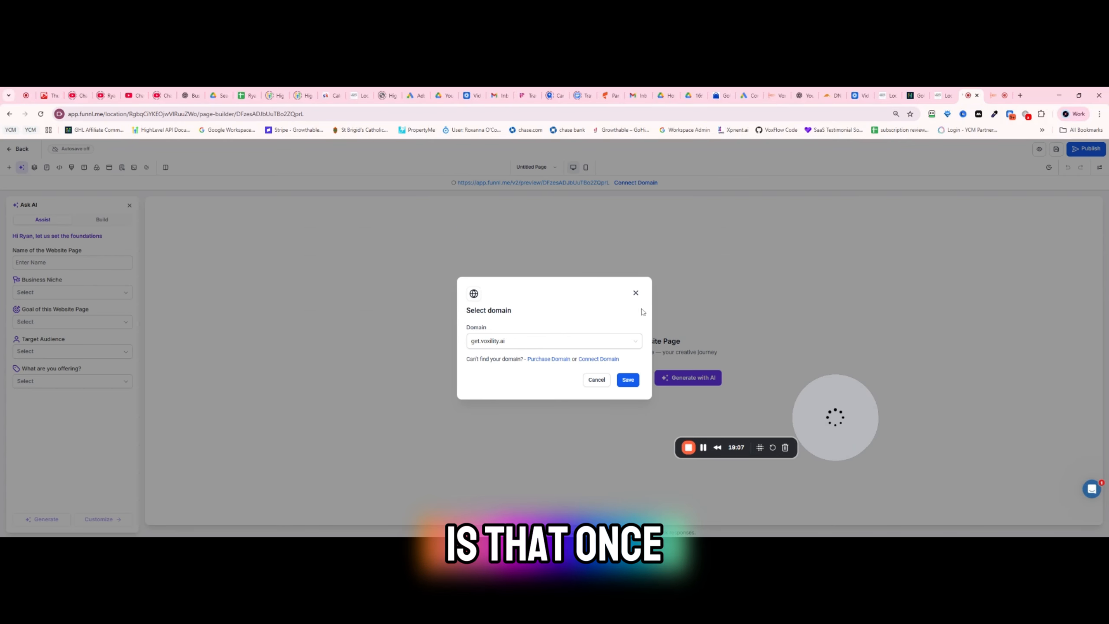
- Back in the page editor, close the domain selection, reopen it to check the selectable domains and close it without saving
{"action": "left_click", "coordinate": [635, 292]}
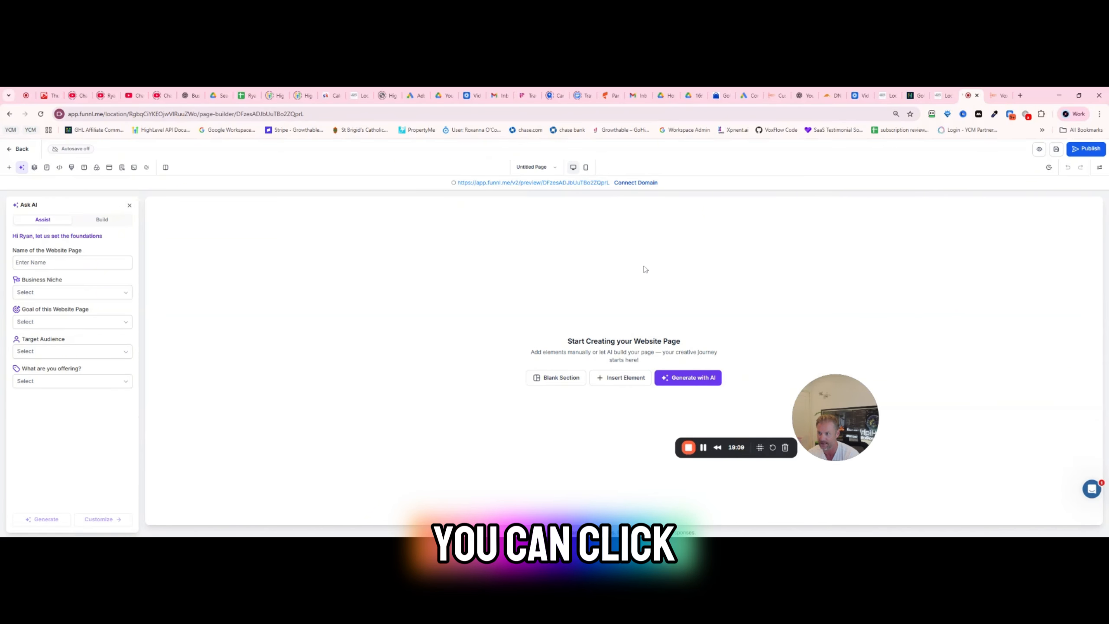
{"action": "left_click", "coordinate": [637, 183]}
{"action": "left_click", "coordinate": [524, 342]}
{"action": "left_click", "coordinate": [635, 293]}
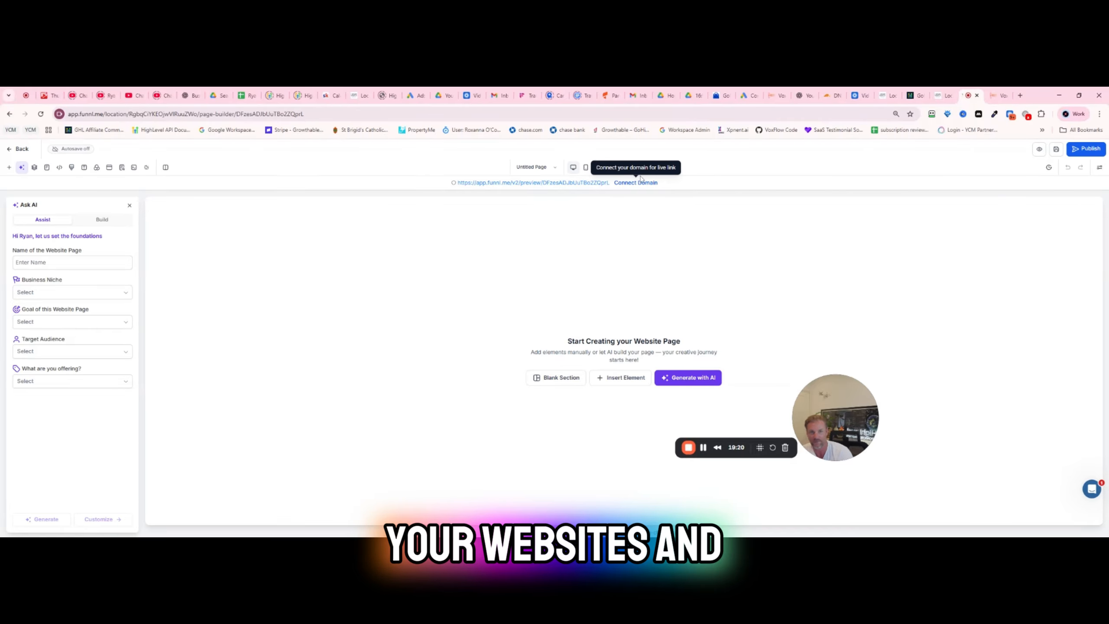